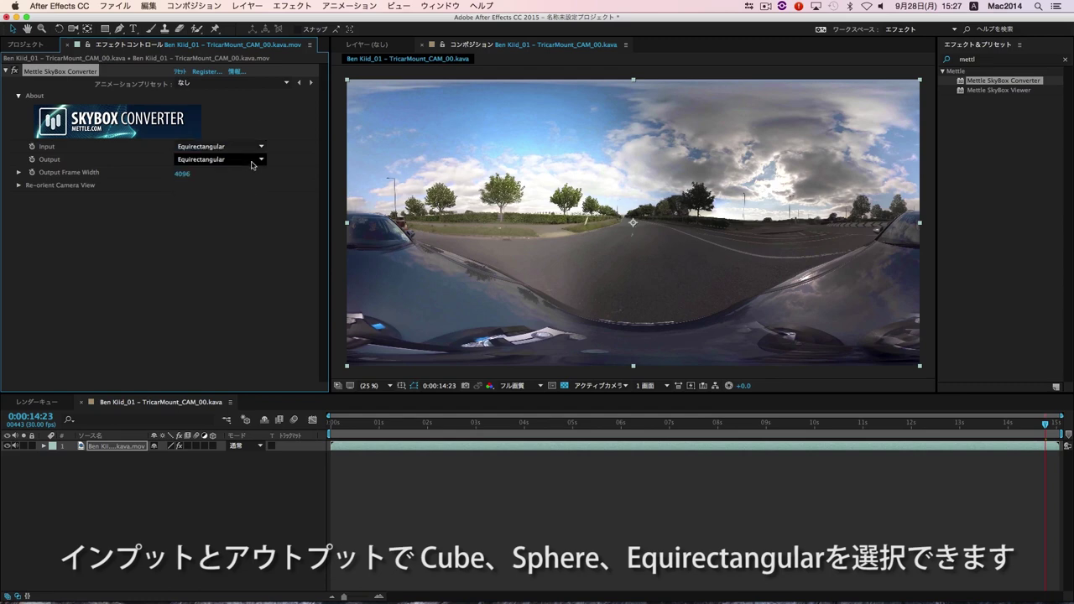
Step: Try the Cube-map and Sphere-map outputs of SkyBox Converter and return the output to Equirectangular
left_click(253, 161)
left_click(243, 170)
left_click(260, 161)
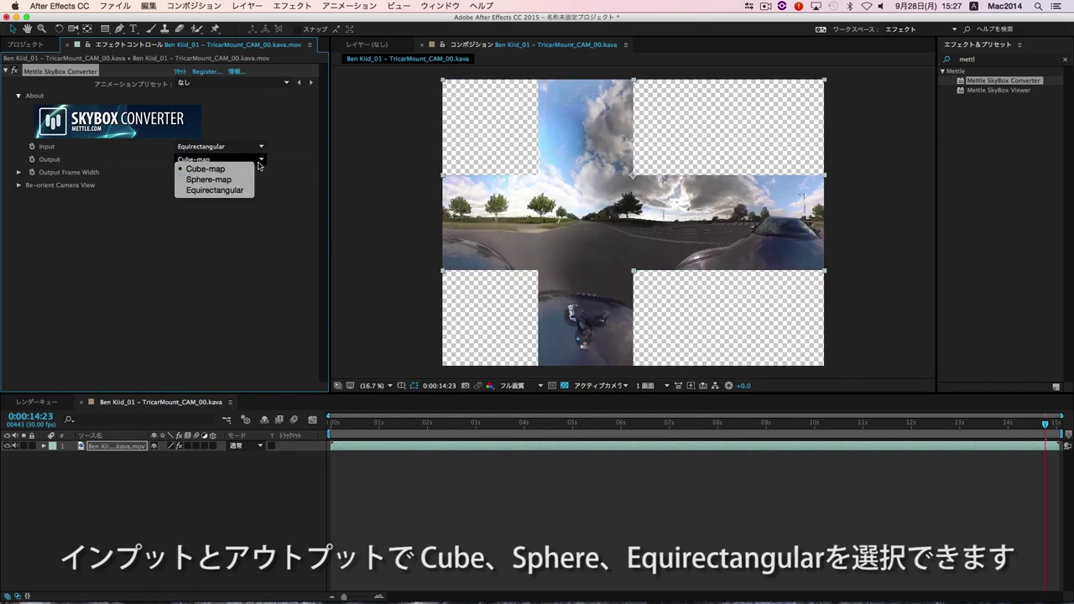
left_click(245, 177)
left_click(245, 162)
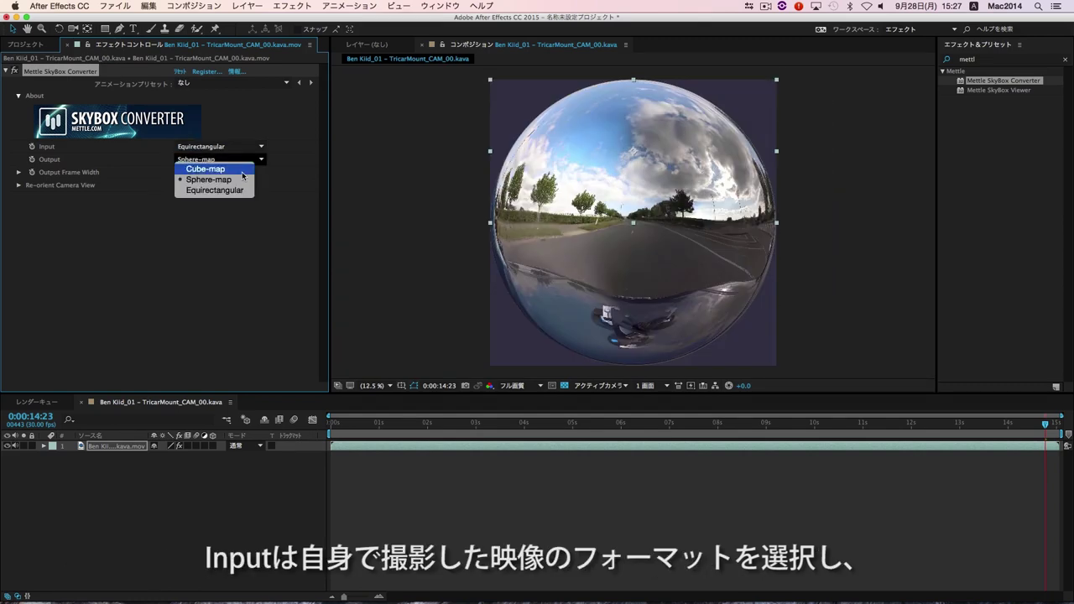
left_click(238, 194)
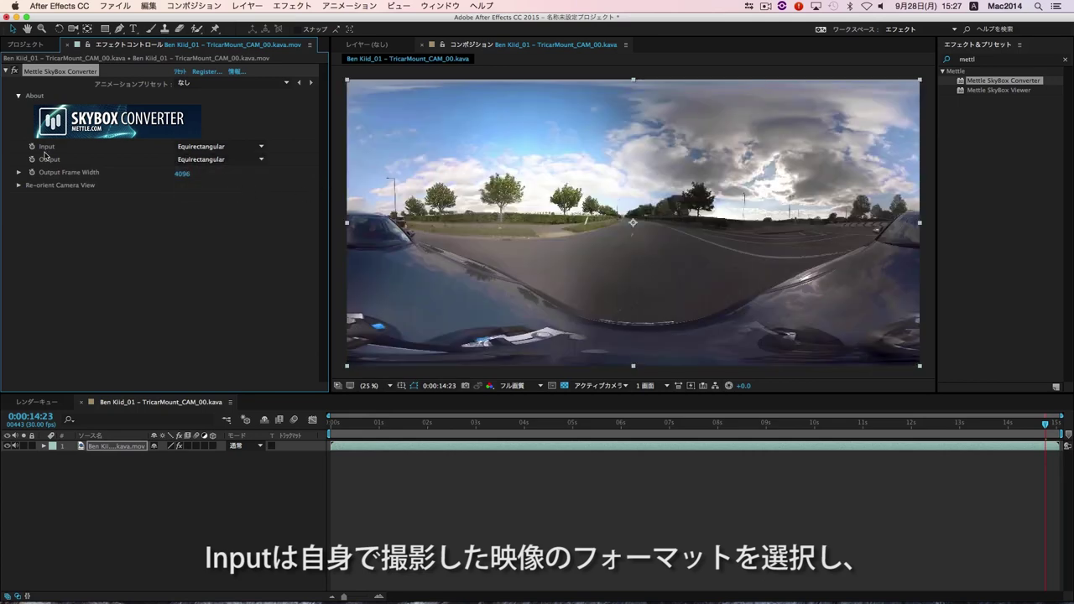
Step: Try an output frame width of 7196 and a trial tilt of the camera view in SkyBox Converter
mouse_move(182, 178)
left_mouse_down()
mouse_move(171, 179)
mouse_move(202, 174)
left_mouse_up()
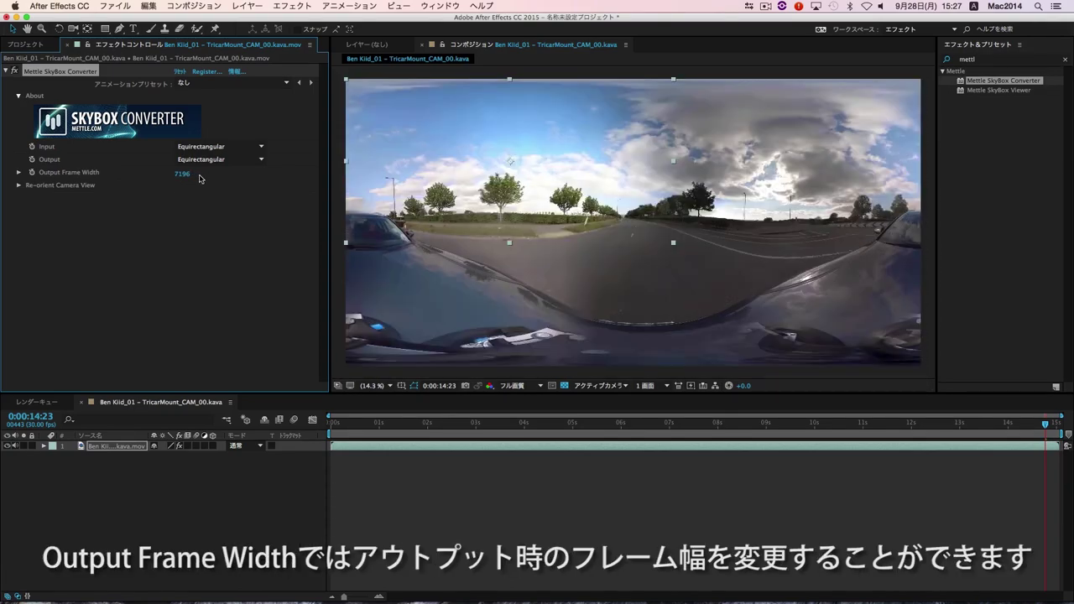
left_click(18, 186)
left_click_drag(193, 203, 363, 203)
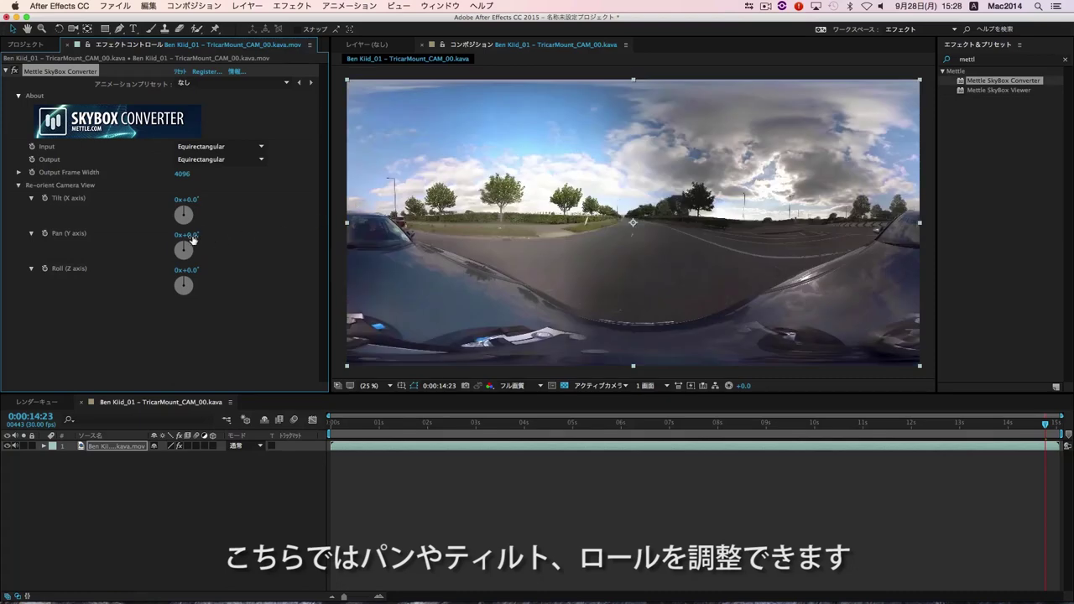
Step: Set the camera view's Pan (Y axis) to 170° and move the current time to 0:00:03:00
left_click_drag(192, 240, 283, 268)
key("super+z")
left_click_drag(195, 235, 292, 240)
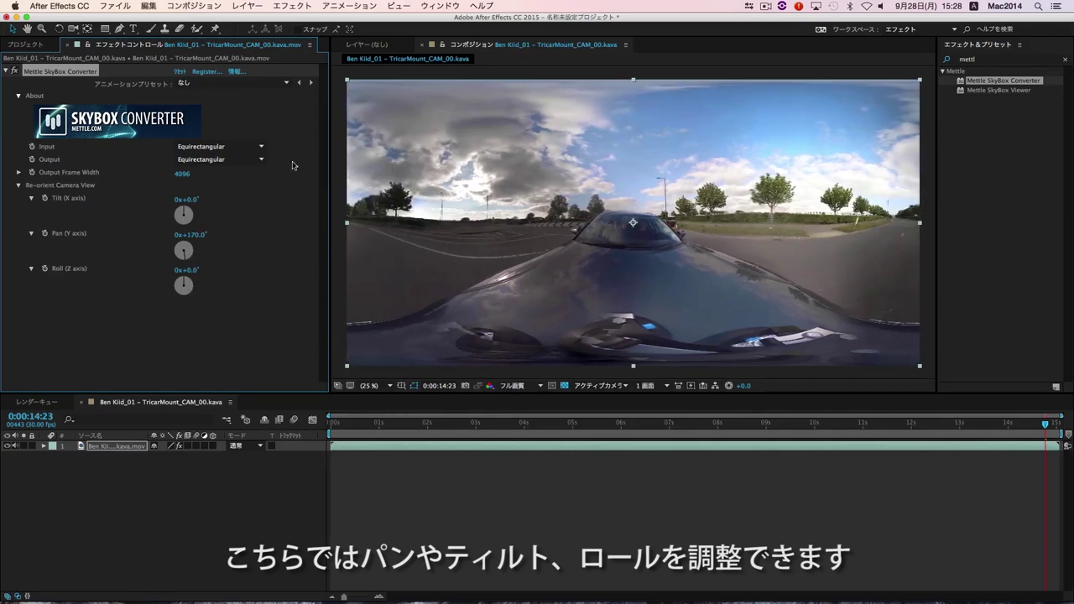
left_click_drag(427, 423, 475, 430)
left_click(258, 149)
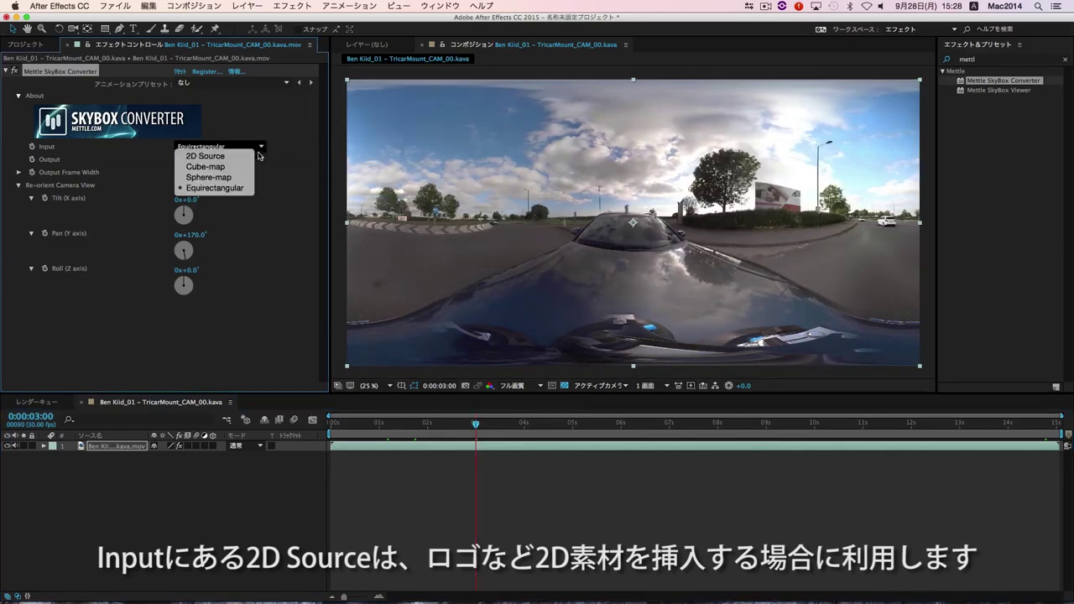
left_click(296, 121)
Step: Duplicate the car footage composition in the project and rename the copy "logo"
left_click(36, 46)
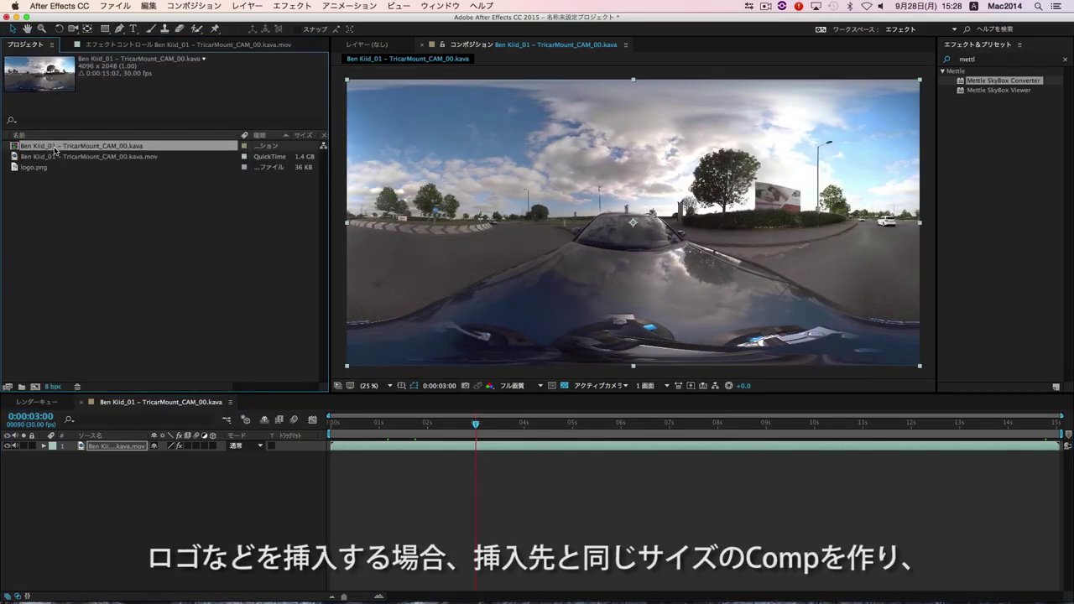
key("super+d")
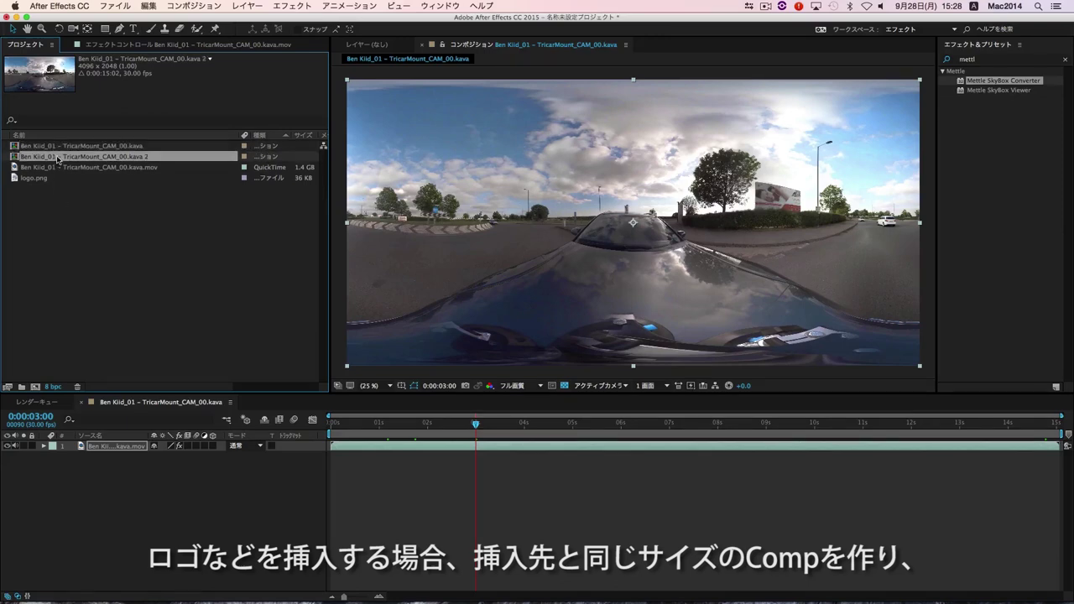
key("Return")
key("BackSpace")
key("Return")
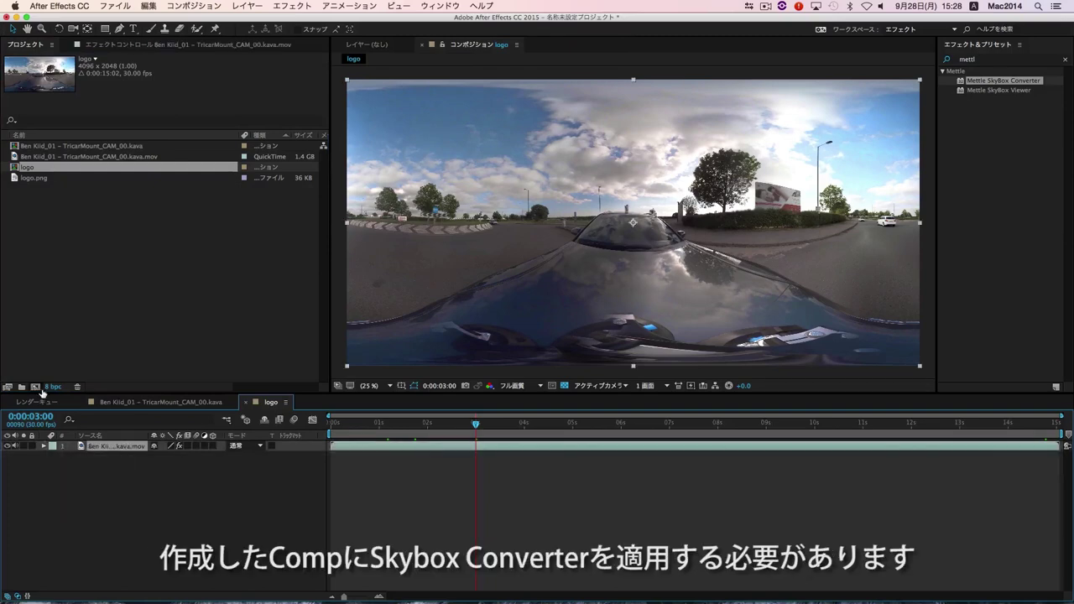
Step: Replace the logo composition's footage layer with logo.png and place that composition above the footage in the car footage composition
double_click(44, 168)
left_click_drag(42, 178, 126, 470)
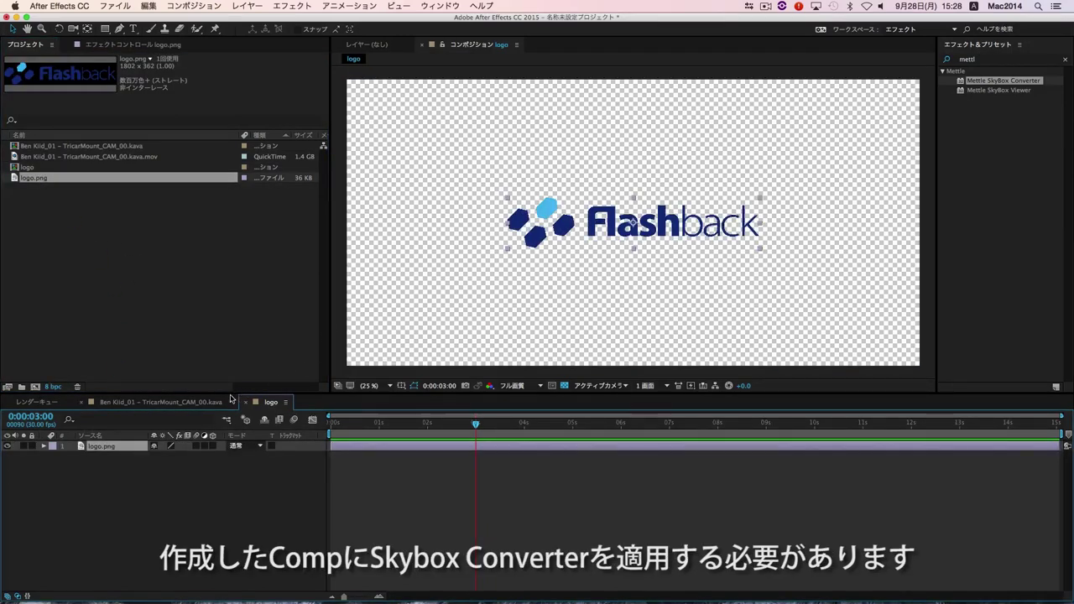
left_click(209, 401)
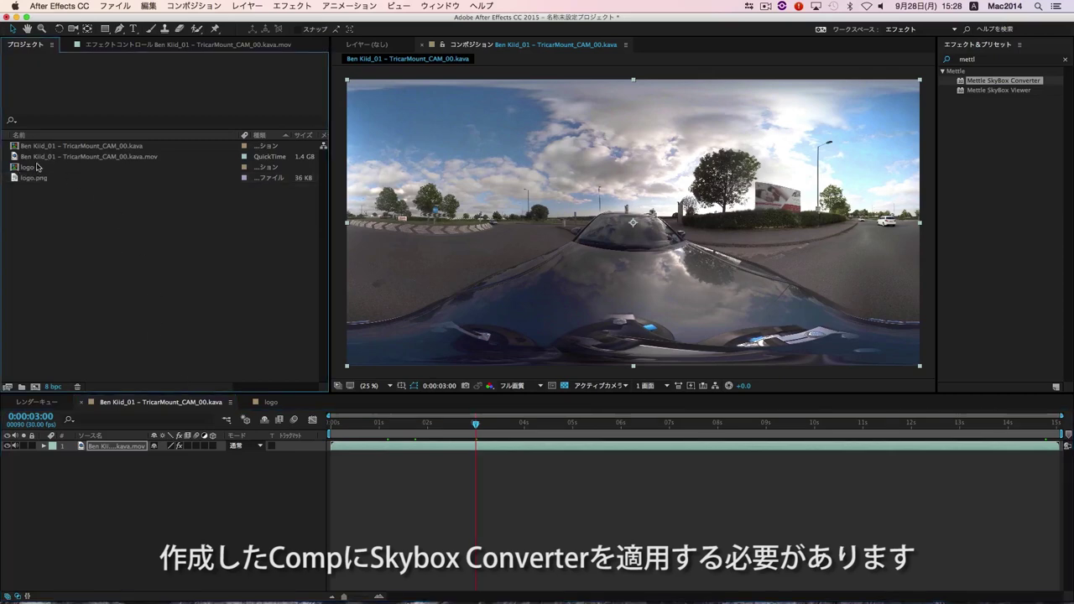
left_click_drag(38, 167, 128, 445)
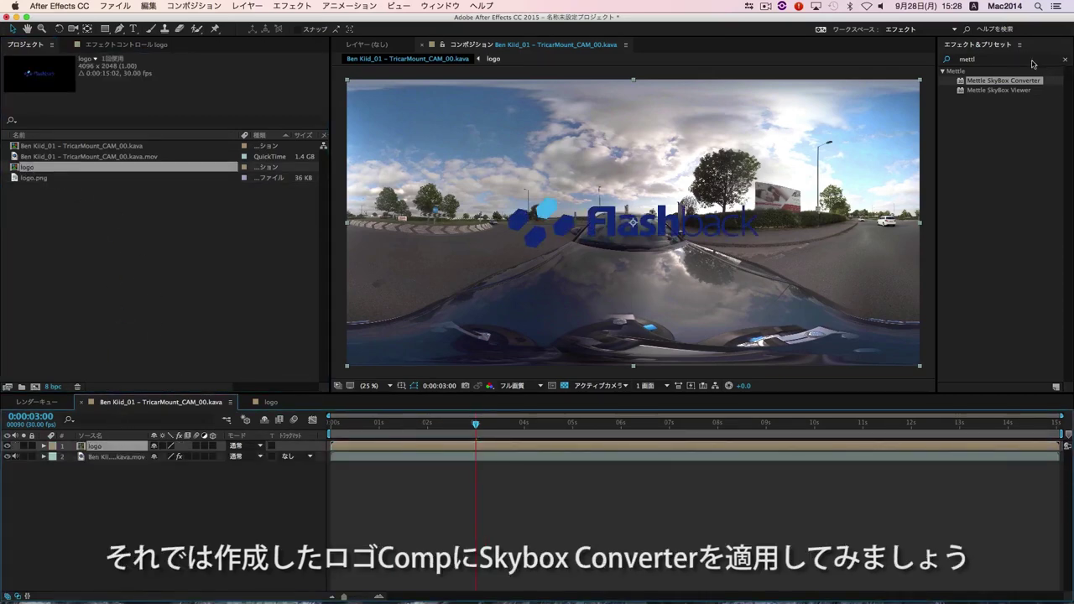
Step: Apply Mettle SkyBox Converter to the logo layer with 2D Source as the input format
left_click_drag(1009, 81, 131, 452)
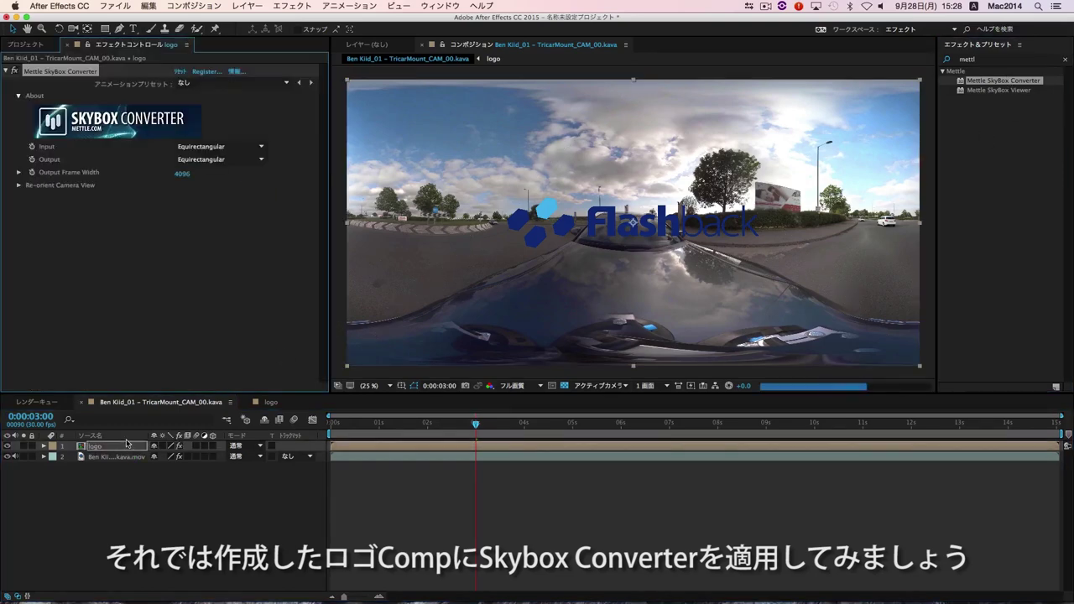
left_click(210, 146)
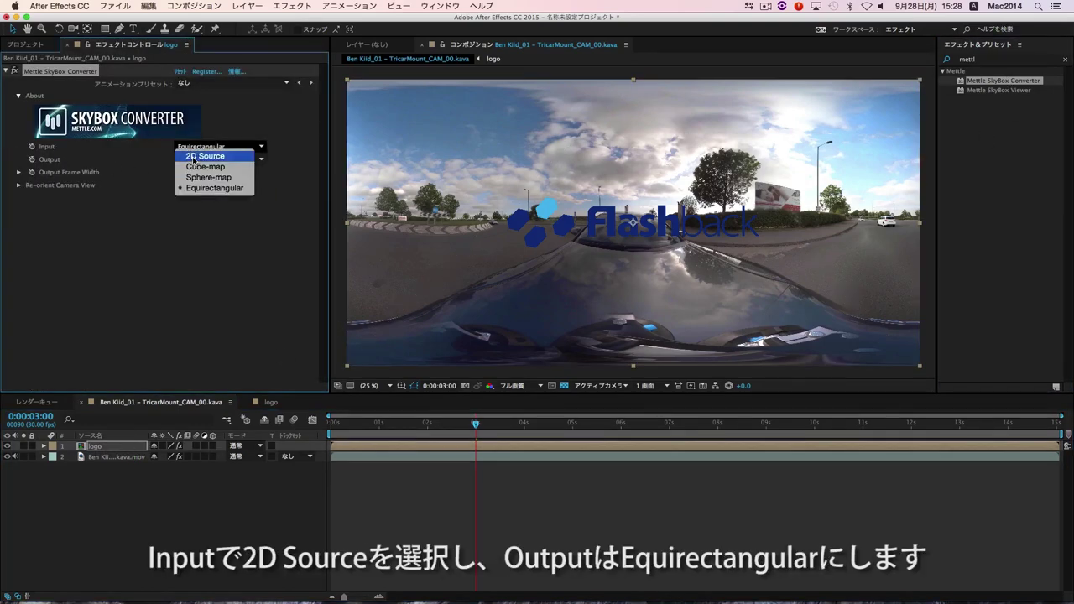
left_click(194, 151)
Step: Set the logo layer's Tilt (X axis) under Re-orient Camera View to 49° so it sits on the car hood
left_click(16, 188)
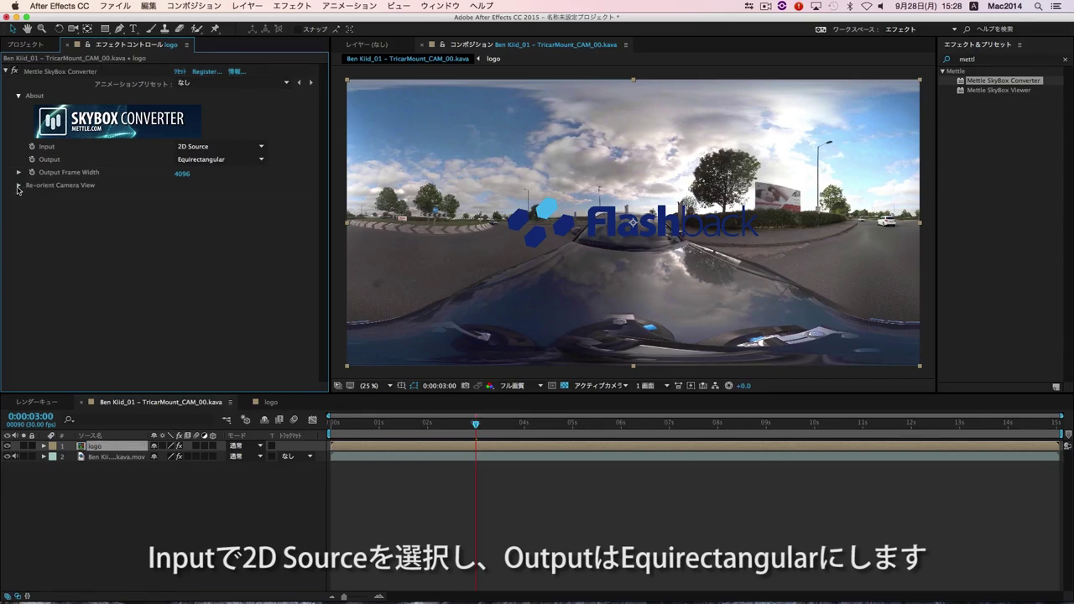
left_click(18, 185)
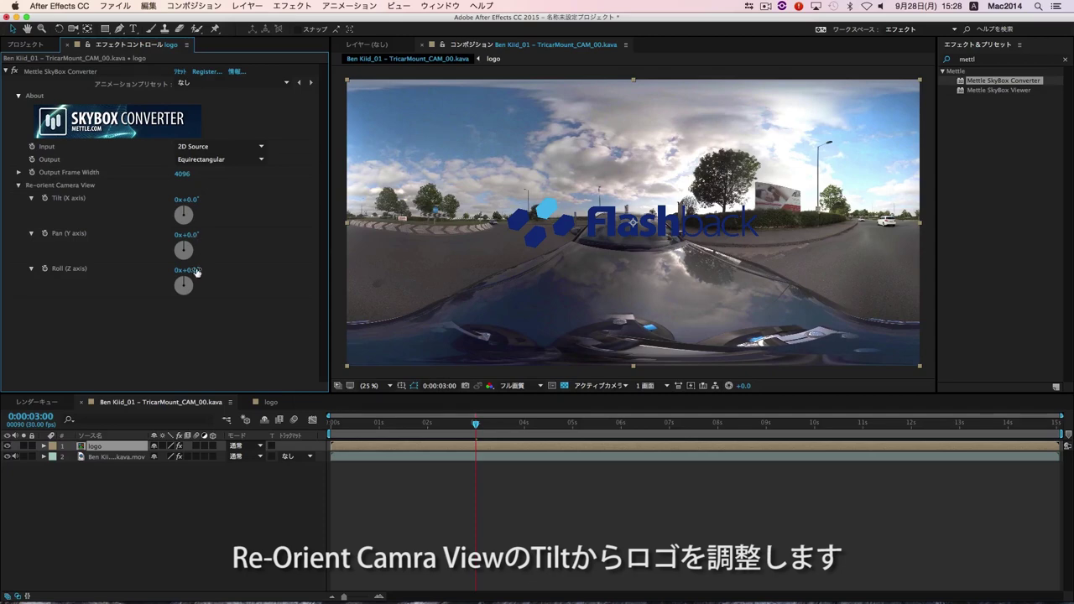
left_click_drag(192, 204, 227, 205)
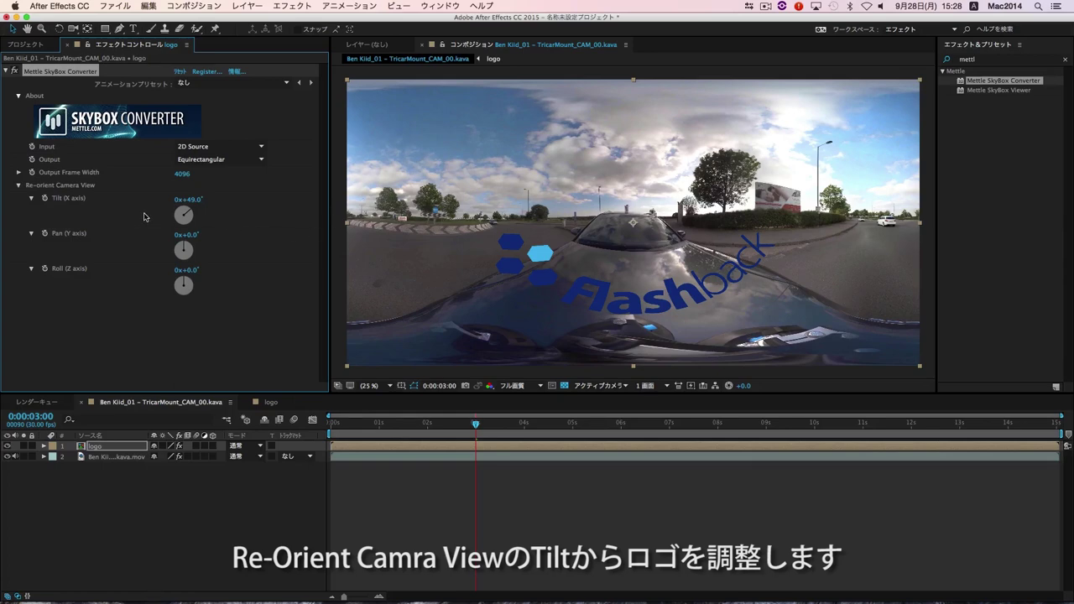
left_click(115, 306)
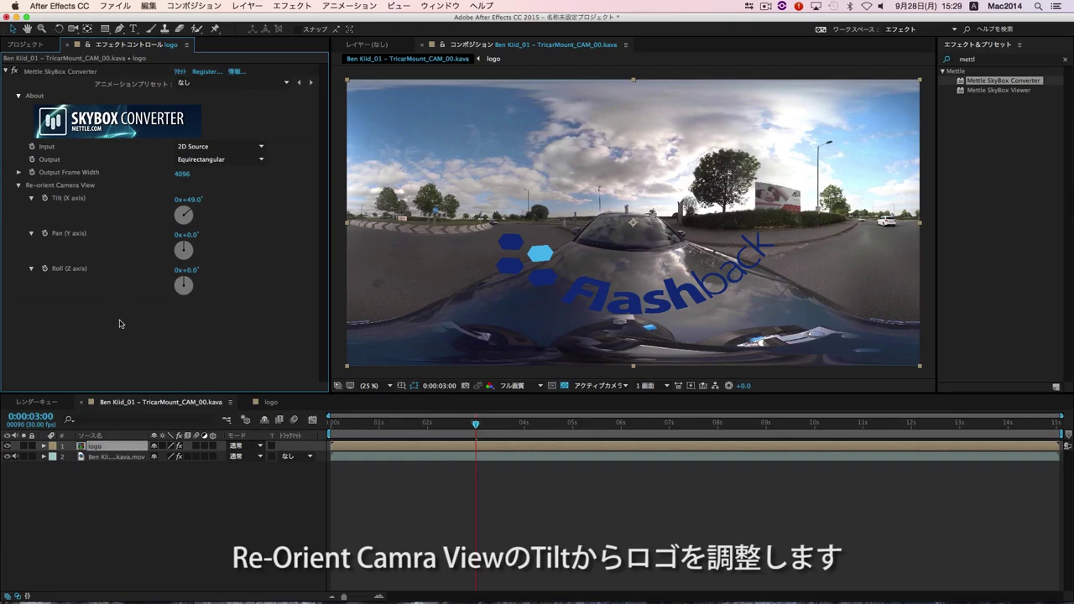
Step: Run the SkyBox Extractor script on the car footage composition to extract the skybox, and close its window
left_click(39, 48)
left_click(50, 147)
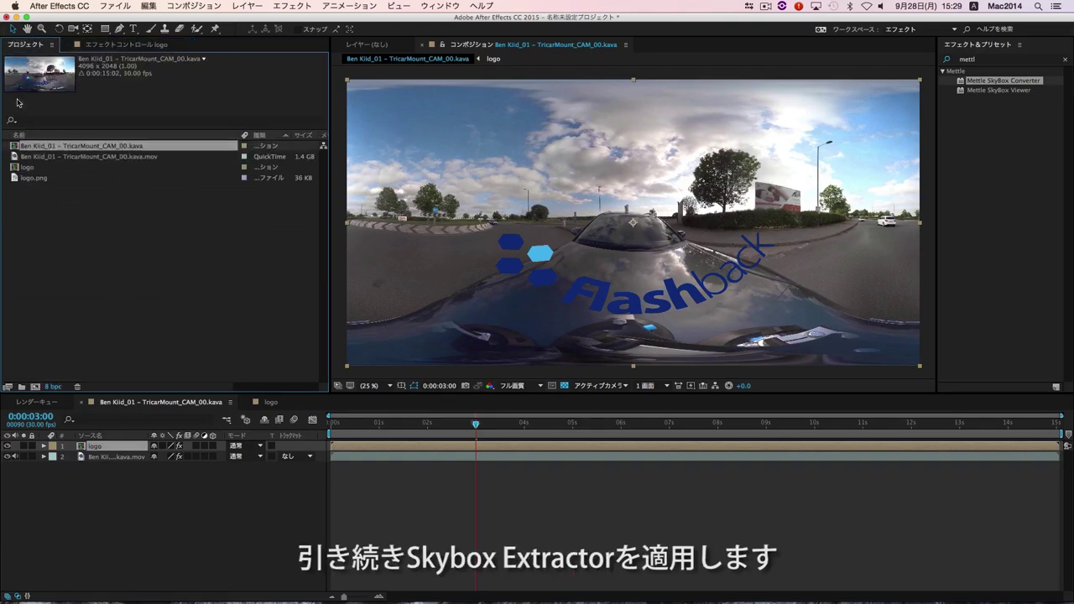
left_click(105, 8)
mouse_move(229, 309)
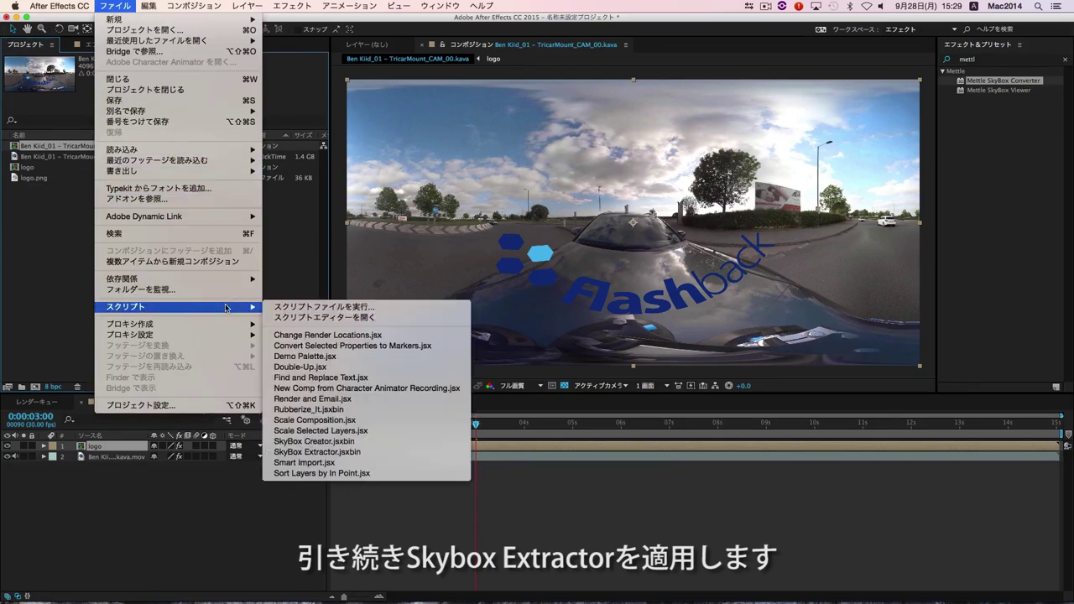
left_click(439, 453)
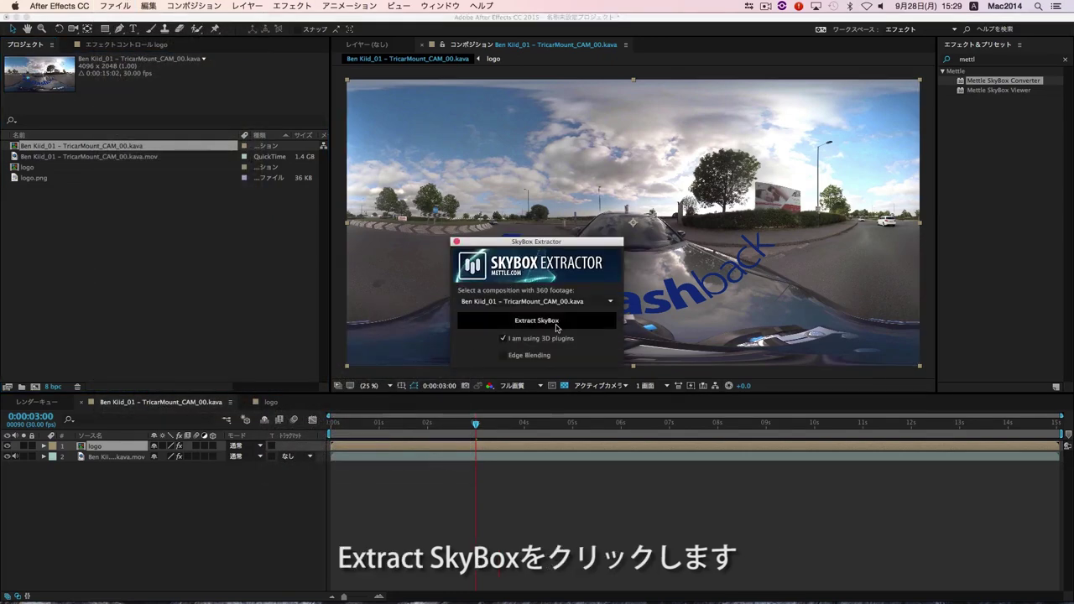
left_click(557, 327)
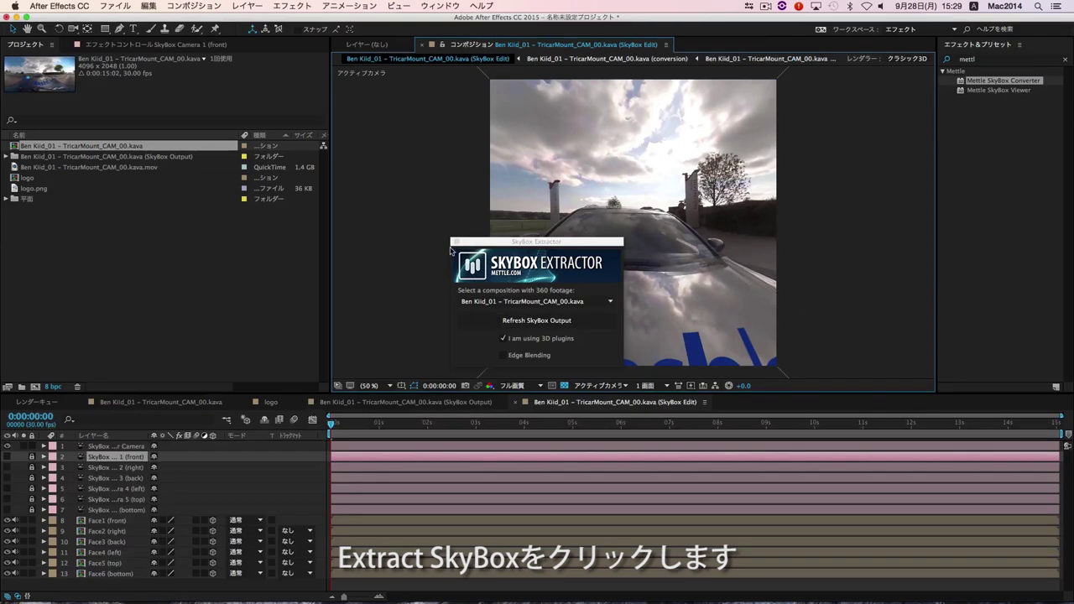
left_click(457, 242)
Step: Expand the SkyBox Output folder and view its Output, Preview and Edit compositions, ending in SkyBox Edit
left_click(6, 157)
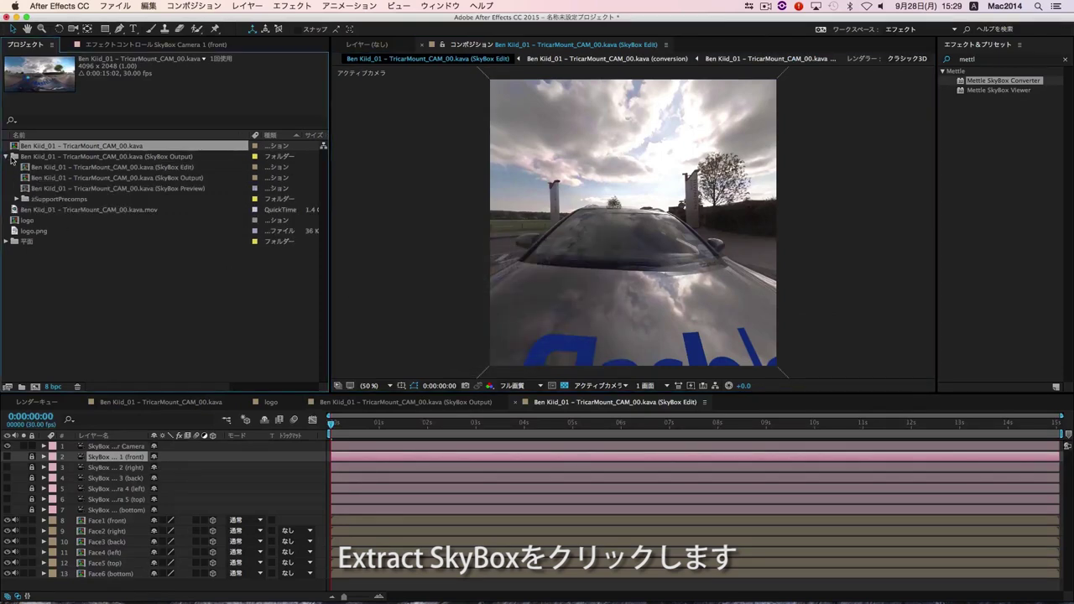
left_click(38, 158)
left_click(175, 168)
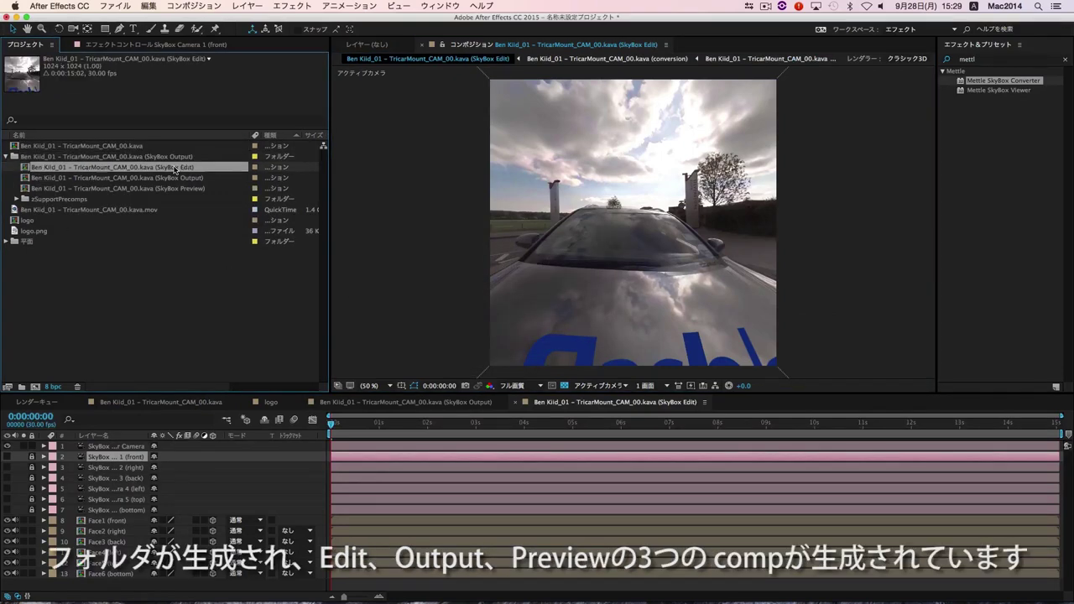
double_click(171, 178)
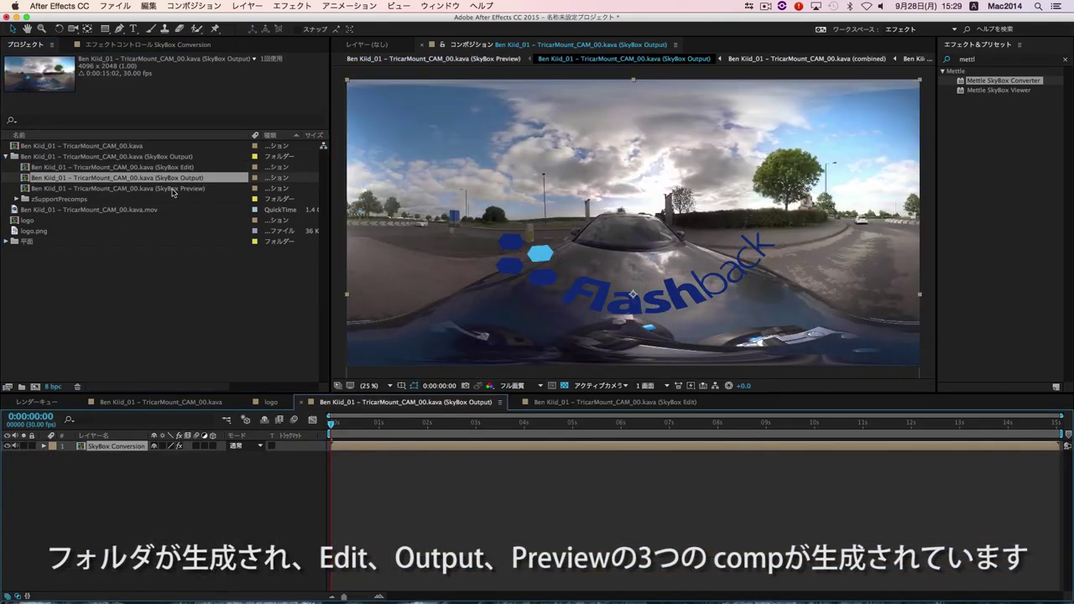
double_click(171, 189)
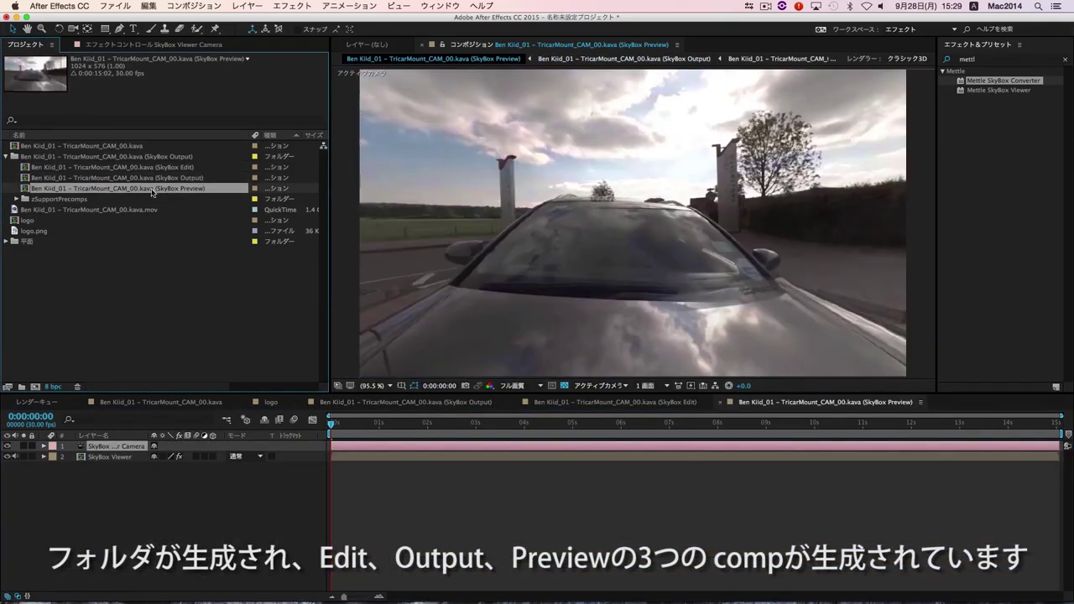
double_click(110, 168)
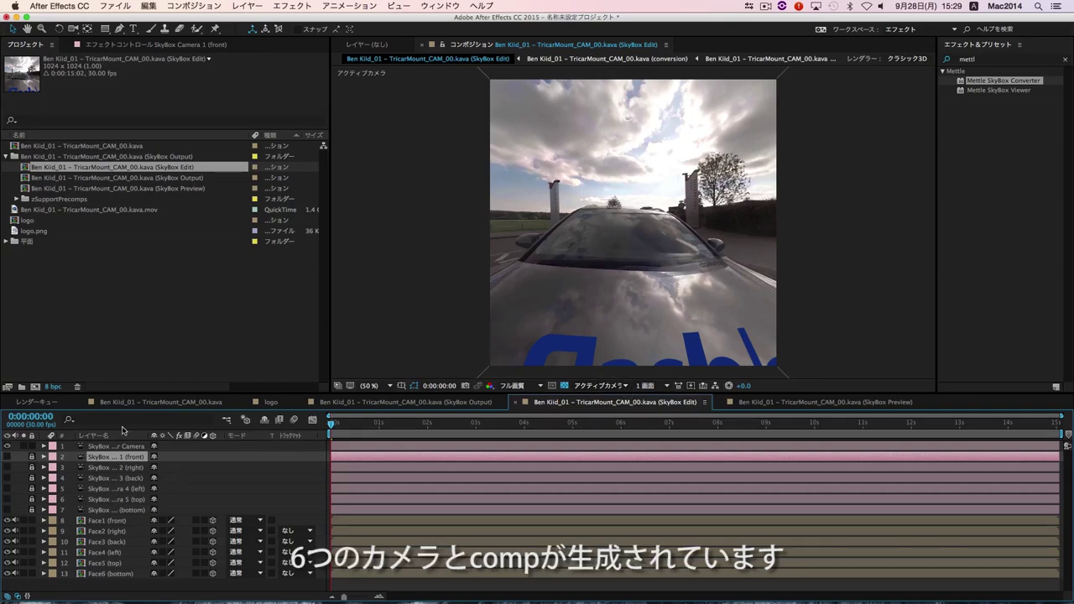
Step: Examine the skybox cube from different angles in Custom View 1 and return to the Active Camera view
left_click(616, 387)
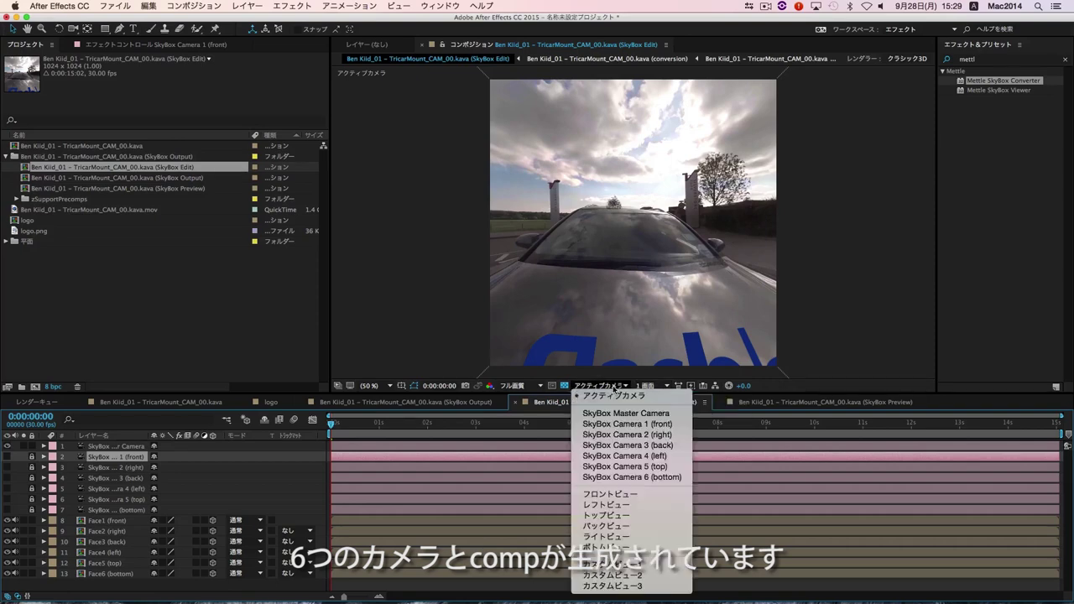
left_click(612, 565)
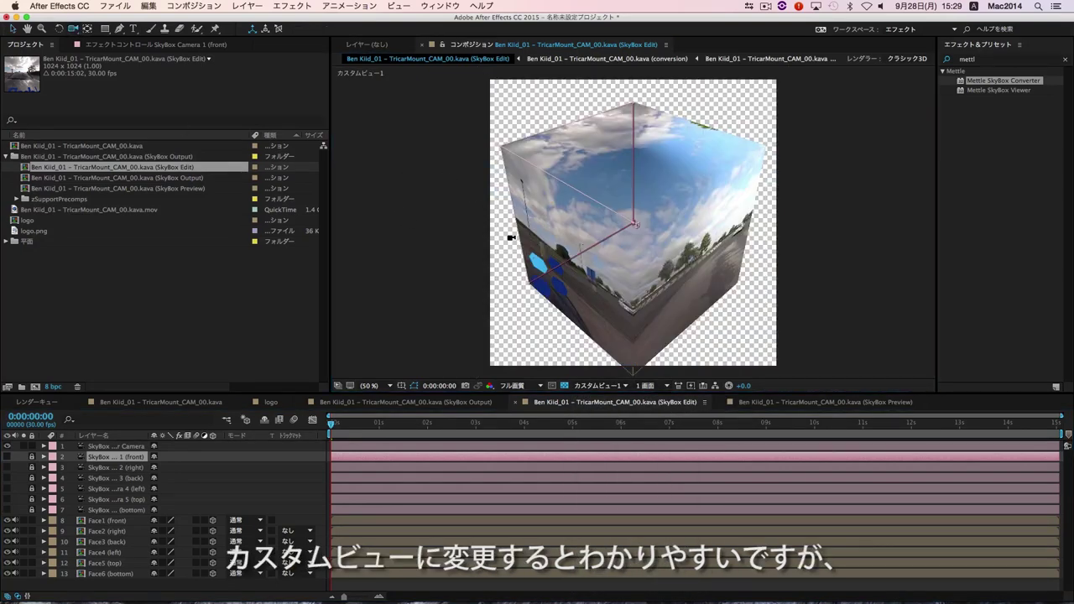
left_click_drag(511, 238, 653, 243)
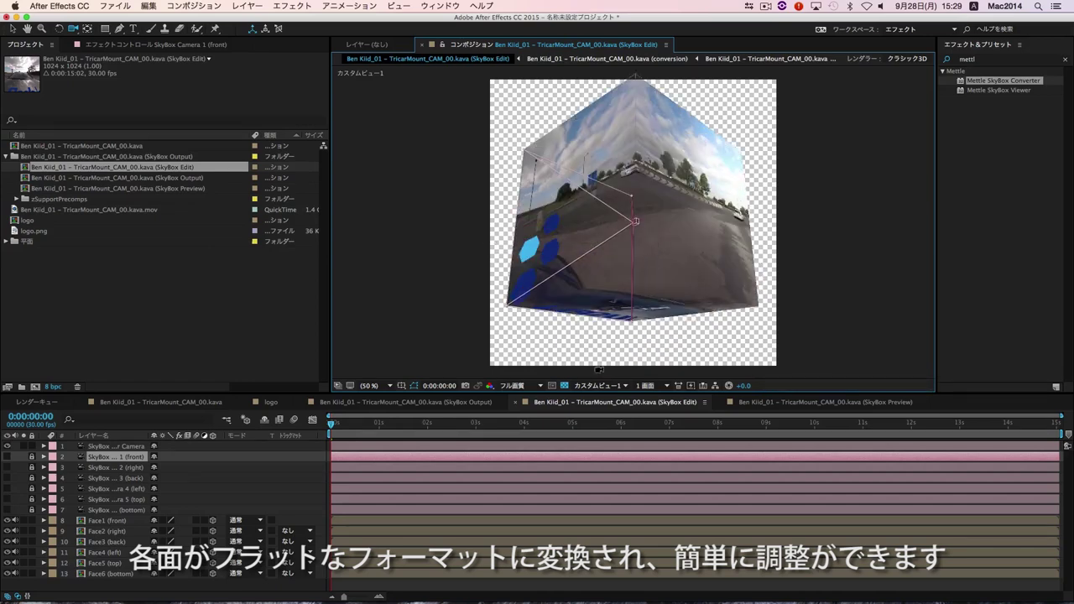
left_click(624, 386)
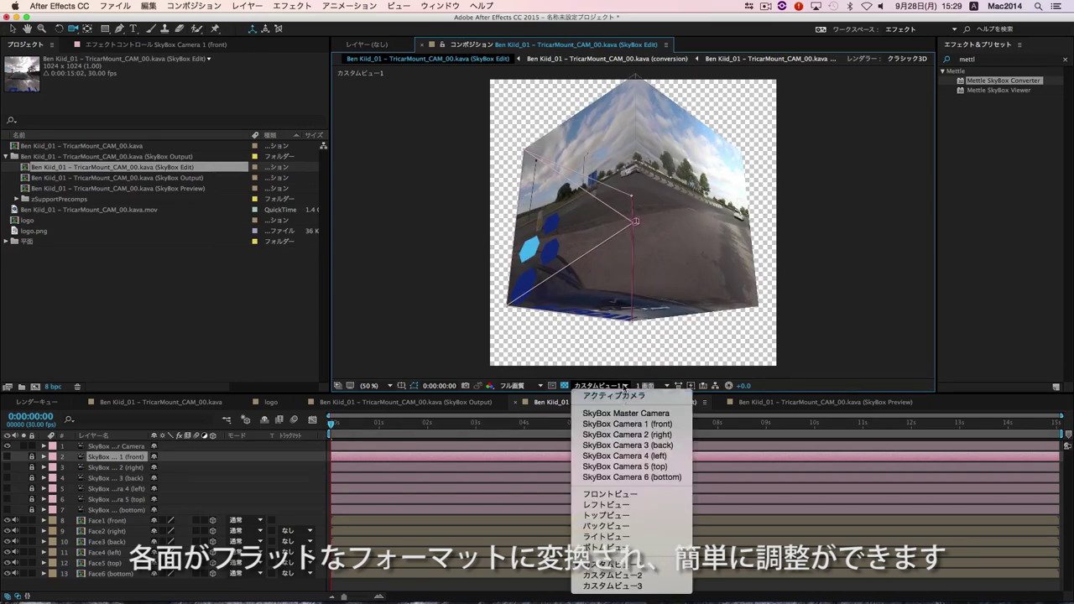
left_click(618, 395)
Step: Show the SkyBox Edit composition in a four-view layout and move the current time to 0:00:02:05
left_click(651, 386)
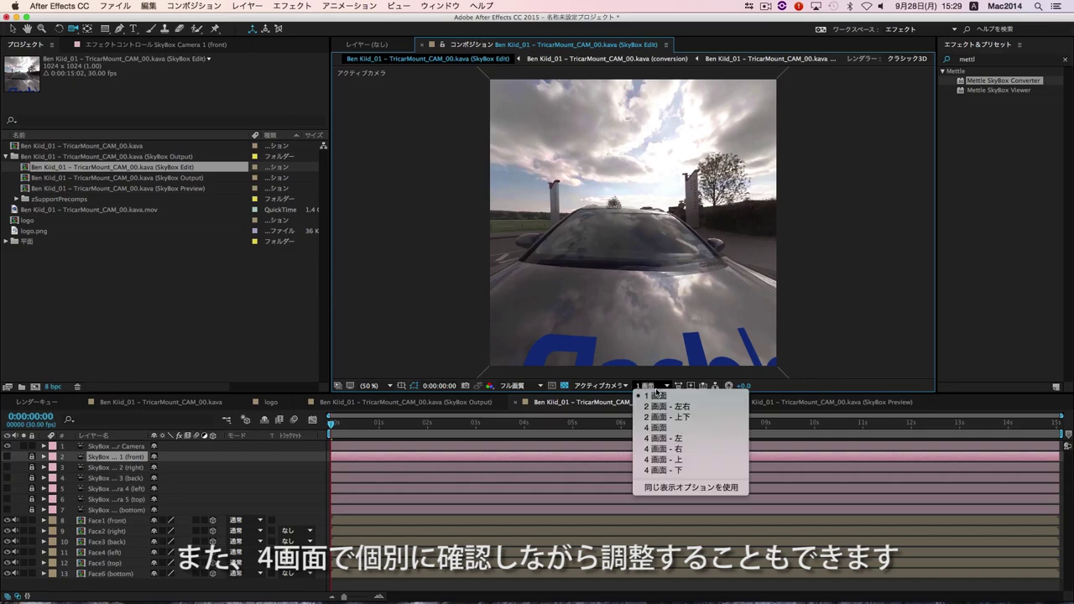
left_click(682, 429)
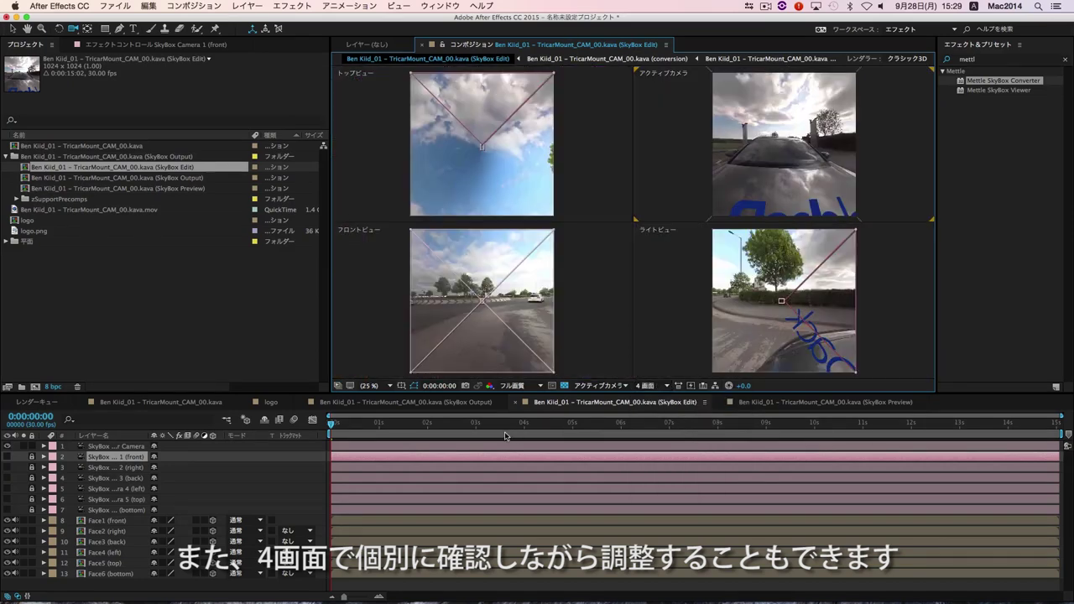
left_click(436, 423)
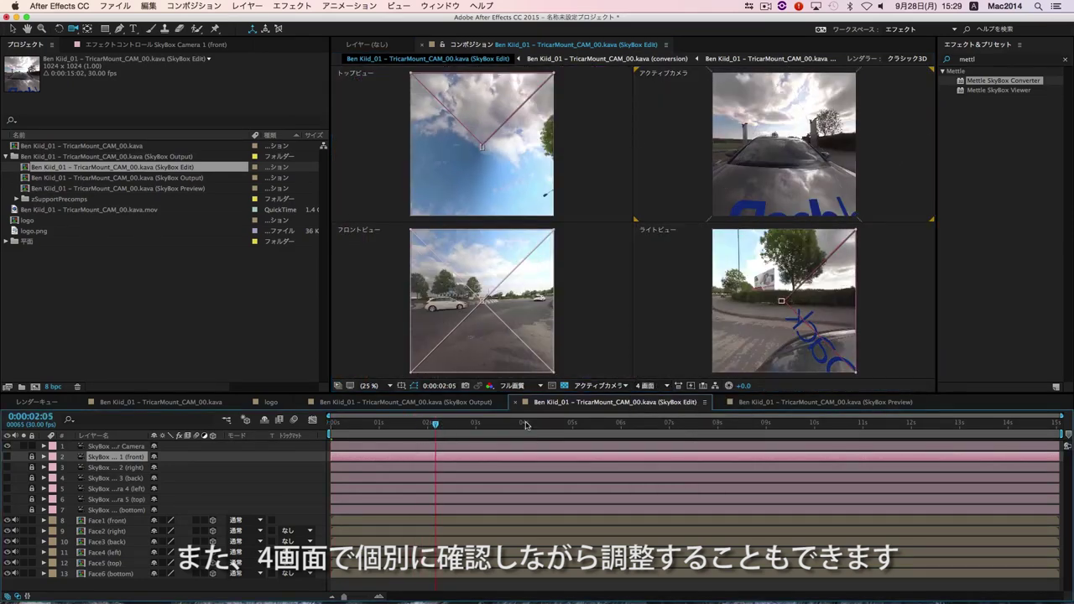
Step: Check the four-view layout at 0:00:04:21 and 0:00:07:11, and return the SkyBox Edit composition to a single view
left_click(559, 424)
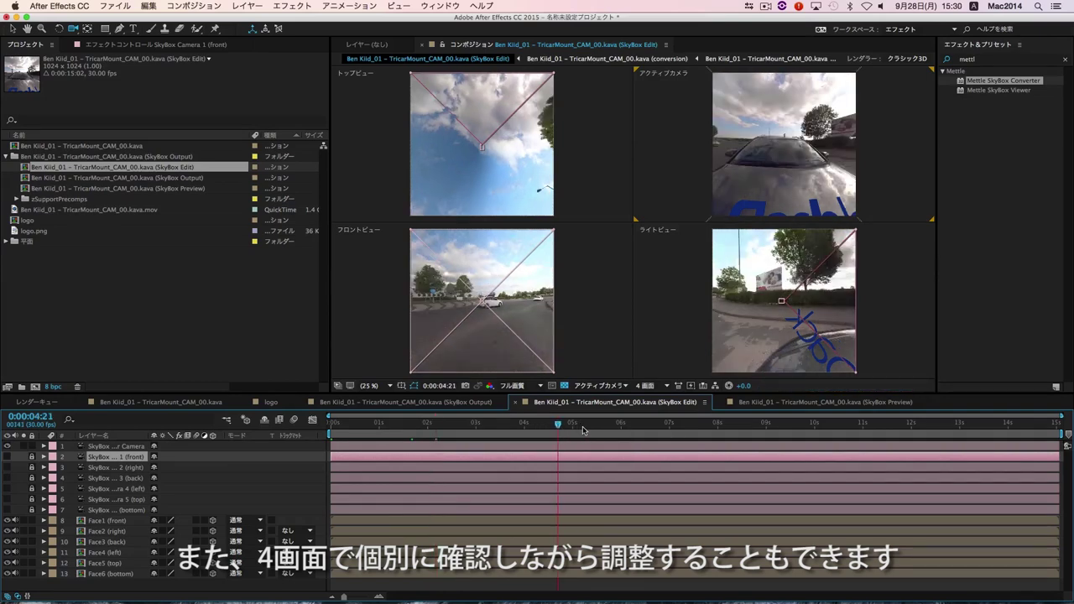
left_click_drag(583, 430, 692, 425)
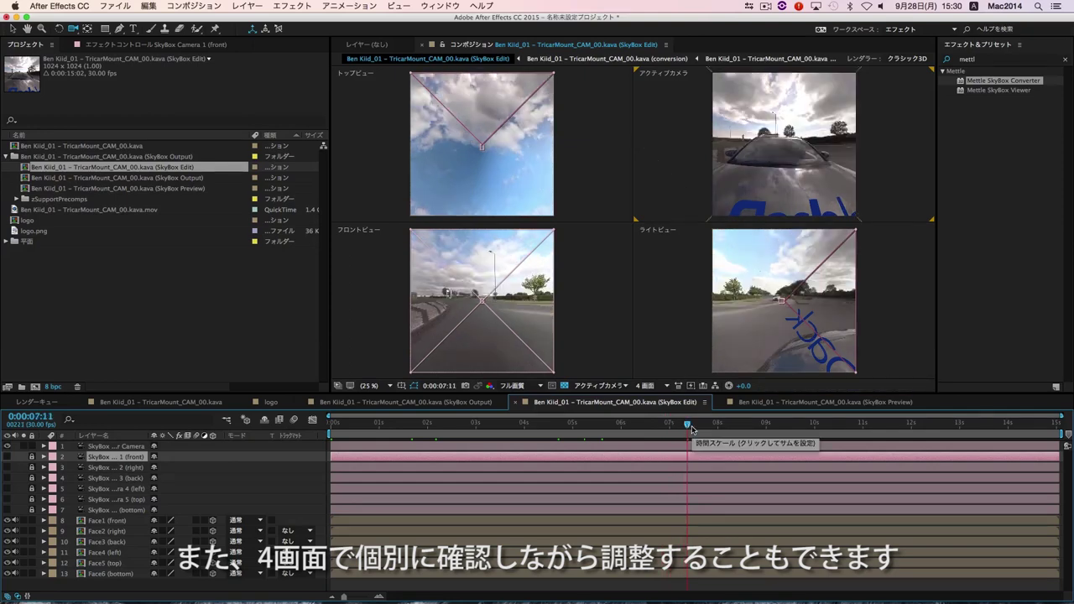
left_click(656, 386)
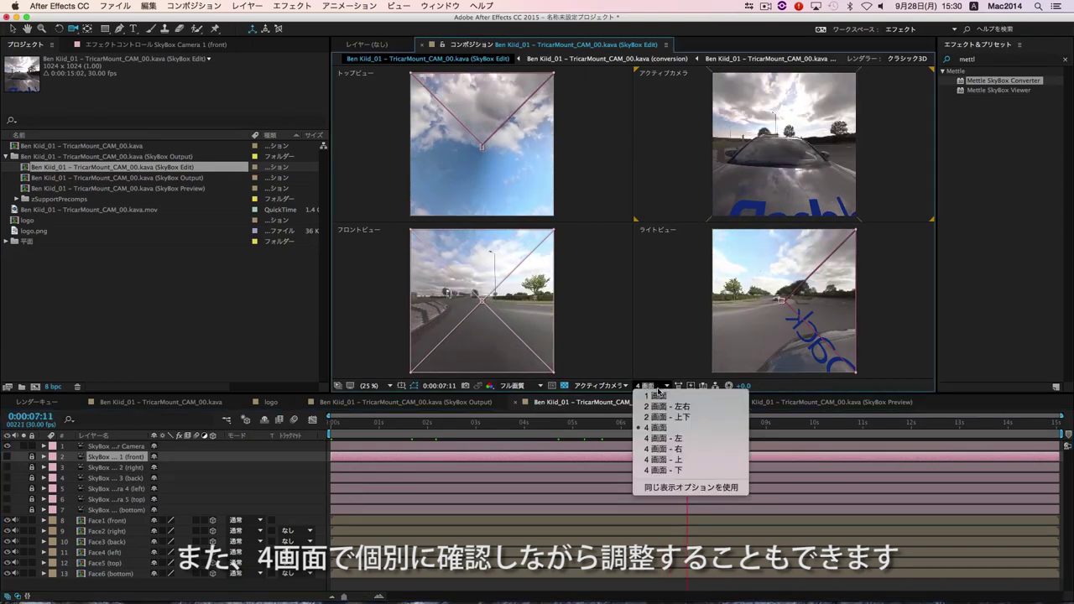
left_click(659, 395)
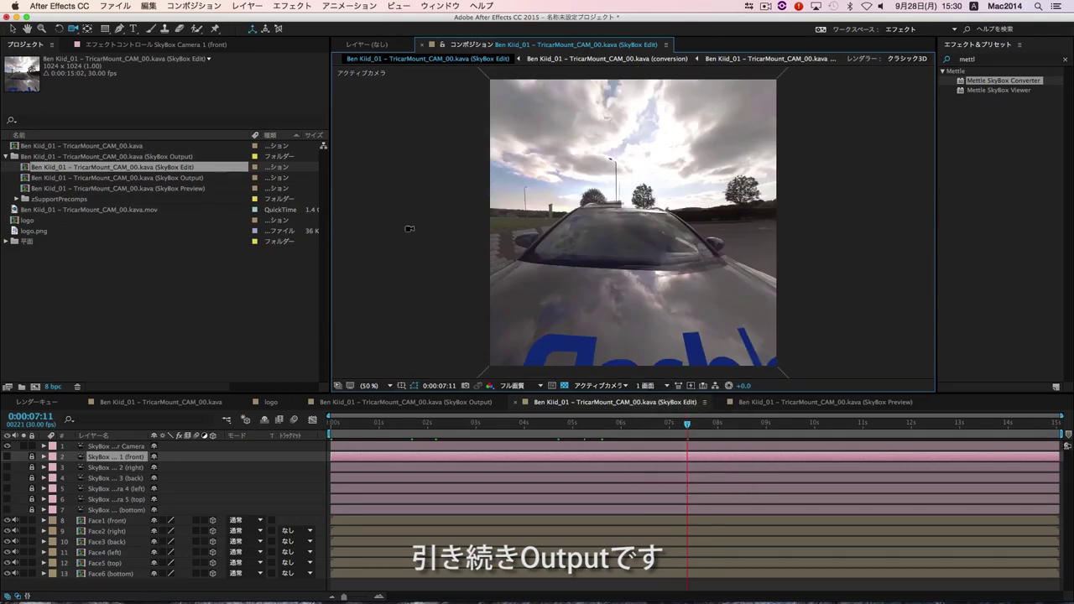
Step: View the SkyBox Output composition, and open the SkyBox Preview composition and play its first frames
double_click(166, 177)
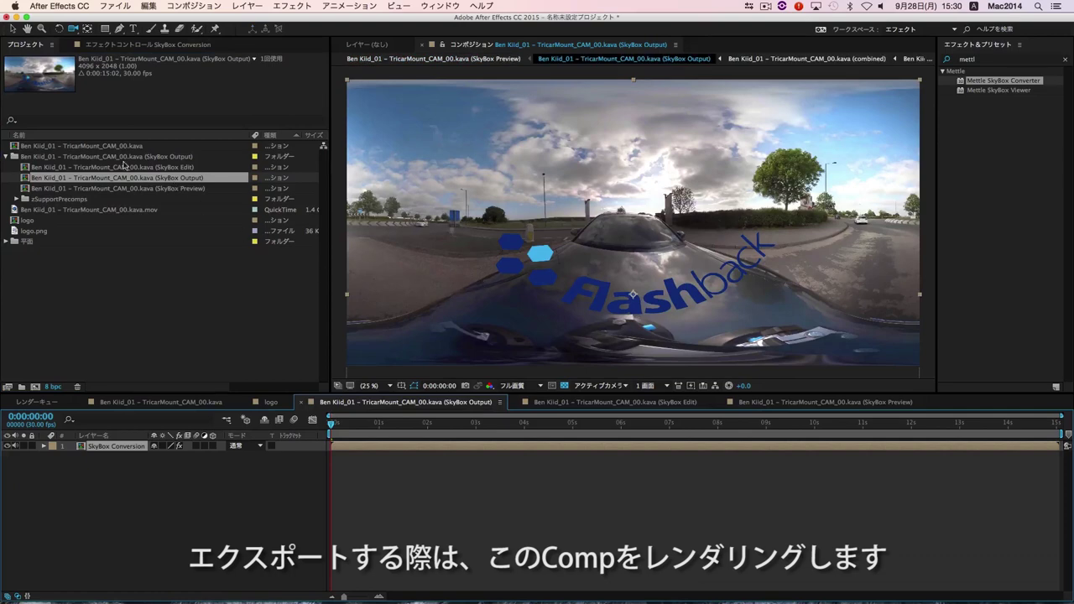
double_click(118, 188)
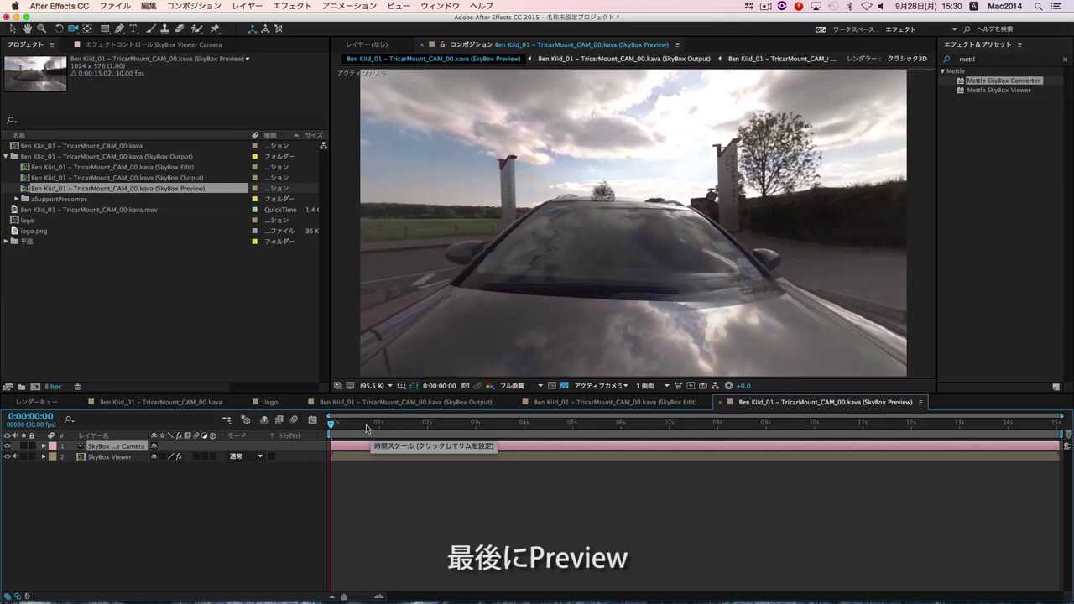
key("space")
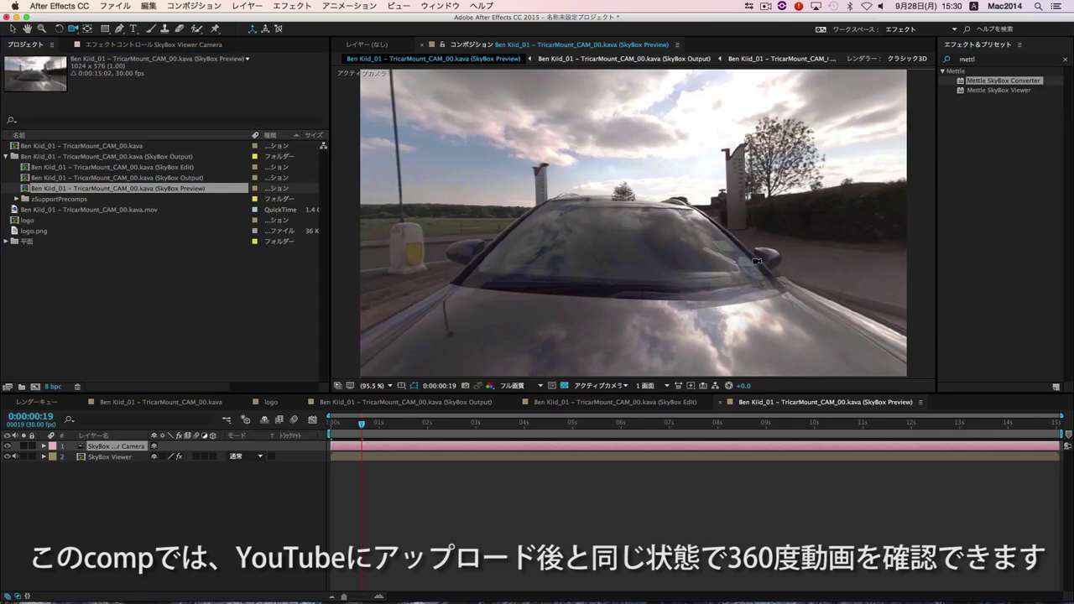
Step: Turn the preview camera down to the logo on the car, check it at 0:00:04:18, and turn the camera to the road
left_click_drag(789, 234, 746, 243)
left_click_drag(797, 305, 799, 379)
left_click_drag(542, 424, 553, 424)
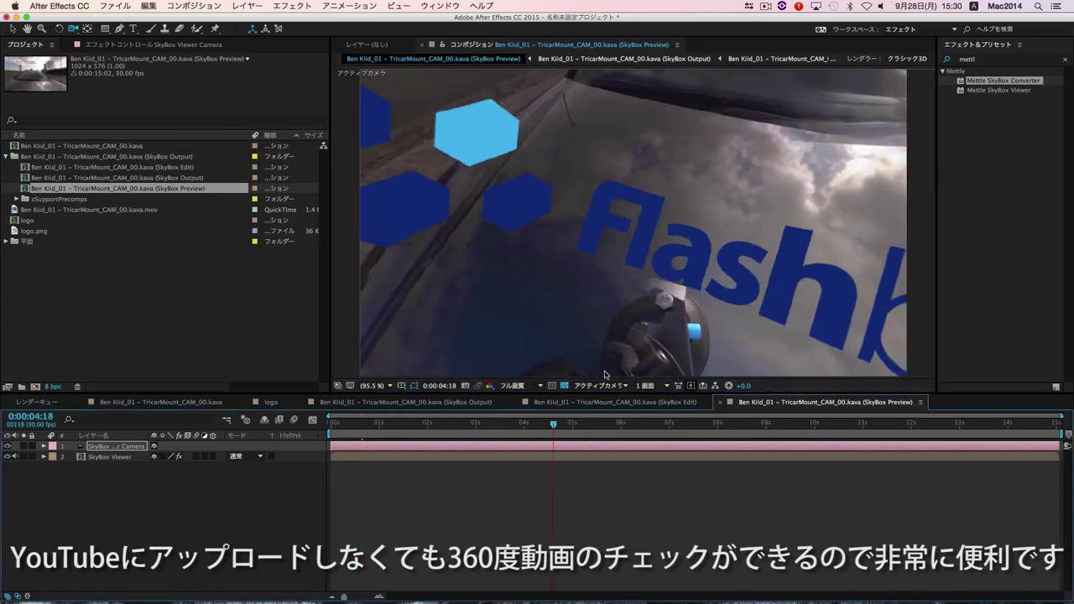
left_click_drag(804, 239, 815, 227)
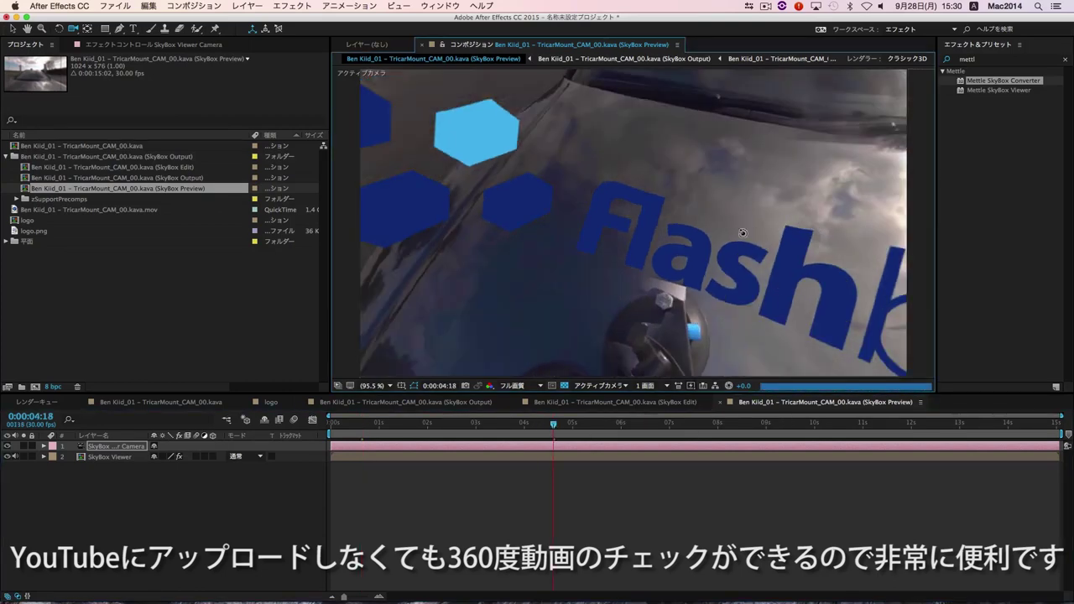
left_click_drag(743, 233, 680, 241)
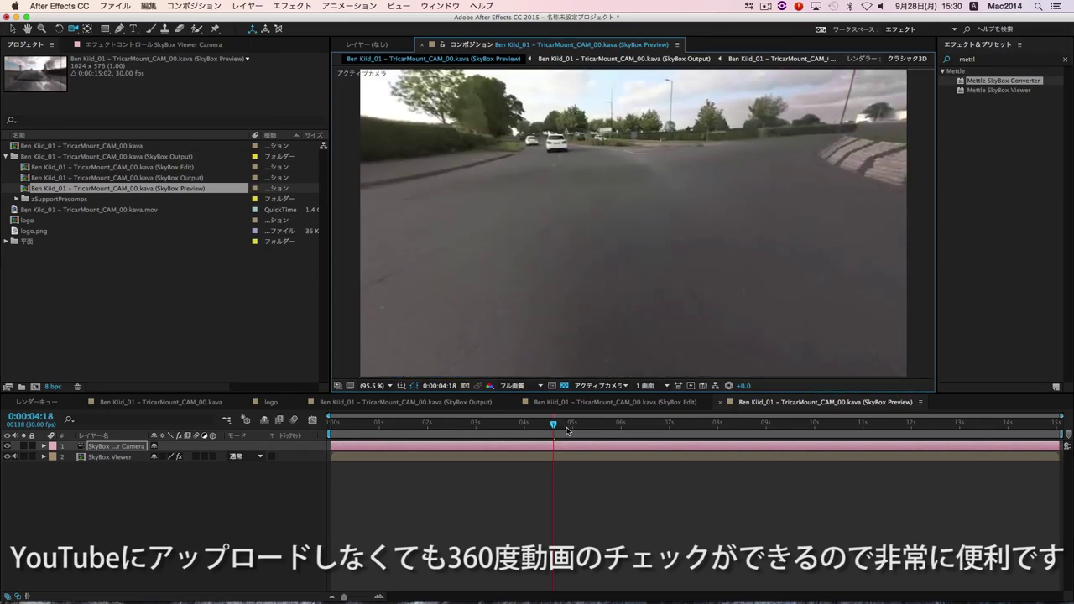
Step: Inspect the road surroundings in the SkyBox Preview at 0:00:06:01 and 0:00:08:27, turning the camera at each time
left_click_drag(567, 430, 622, 431)
left_click(627, 217)
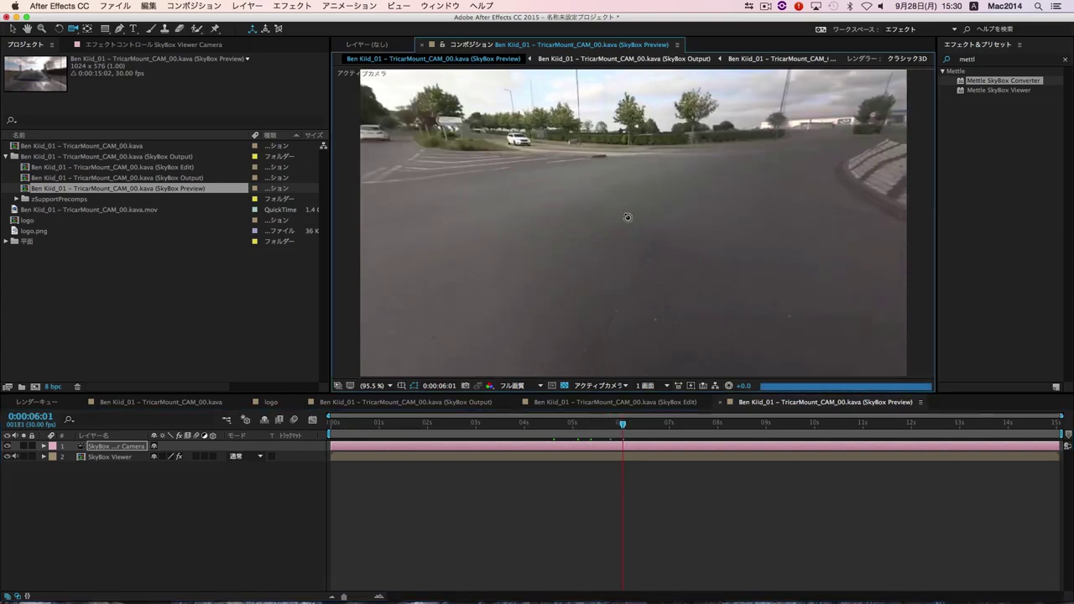
mouse_move(628, 217)
left_mouse_down()
mouse_move(647, 219)
mouse_move(544, 222)
mouse_move(629, 231)
left_mouse_up()
mouse_move(608, 229)
left_mouse_down()
mouse_move(599, 227)
mouse_move(618, 226)
mouse_move(587, 223)
mouse_move(599, 225)
left_mouse_up()
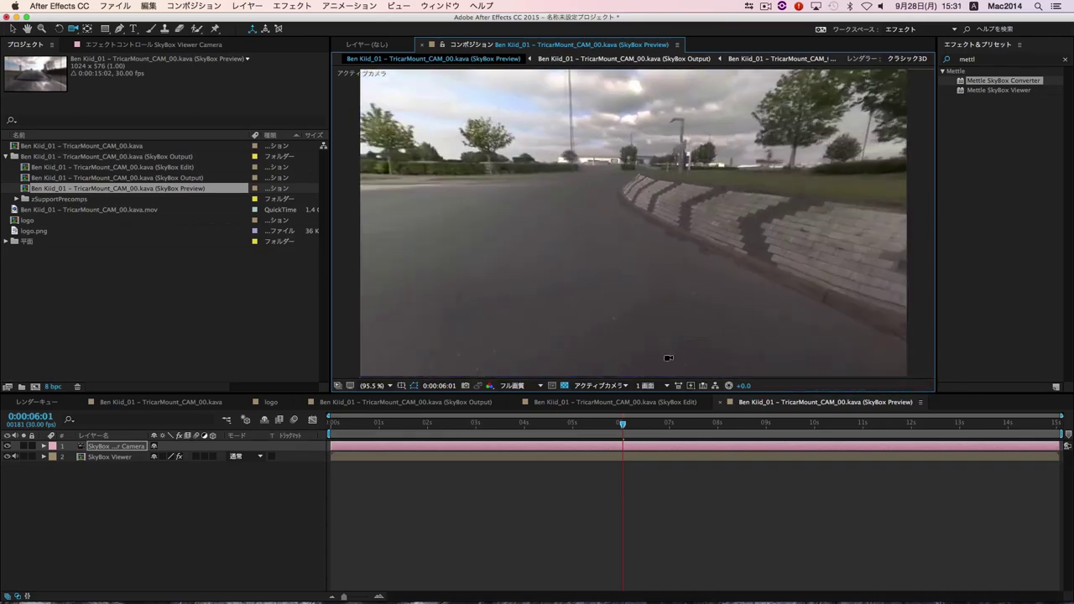
left_click_drag(713, 425, 762, 433)
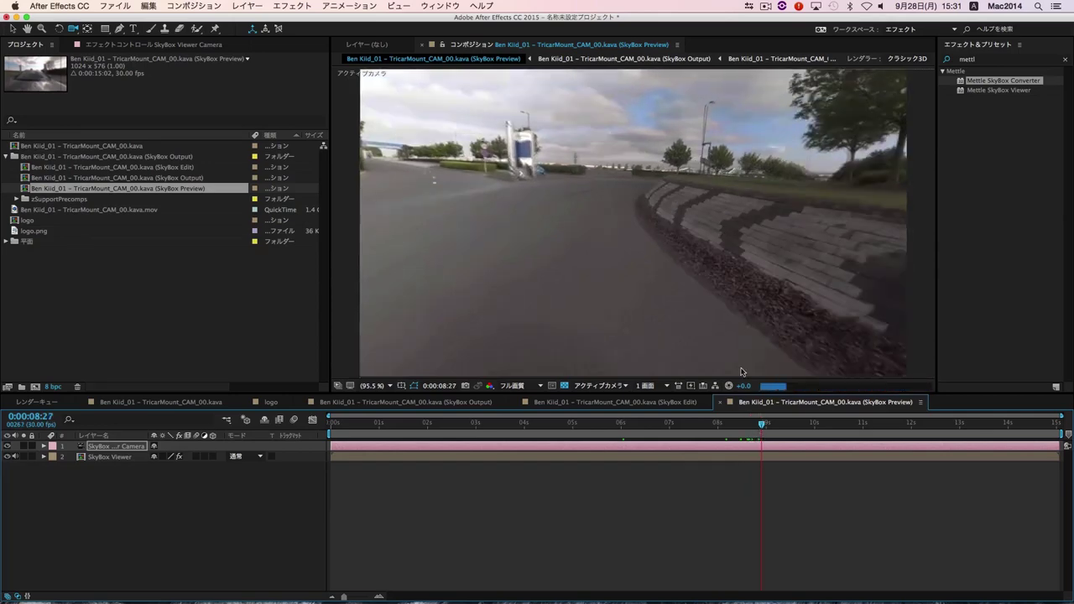
left_click_drag(696, 314, 448, 273)
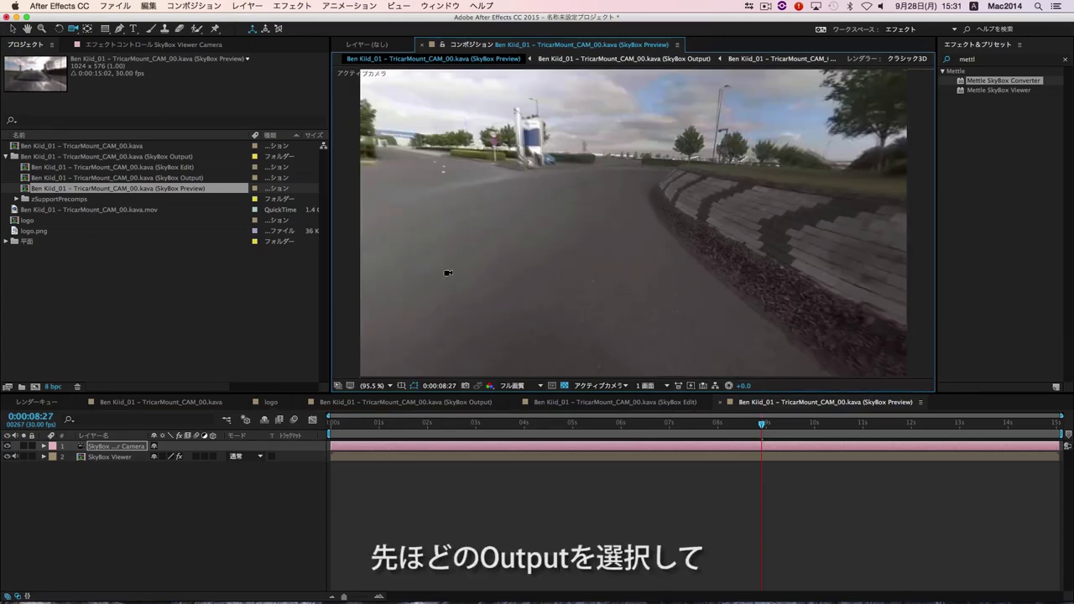
Step: Open the SkyBox Output composition and add it to the Adobe Media Encoder queue for export
left_click(176, 178)
double_click(142, 179)
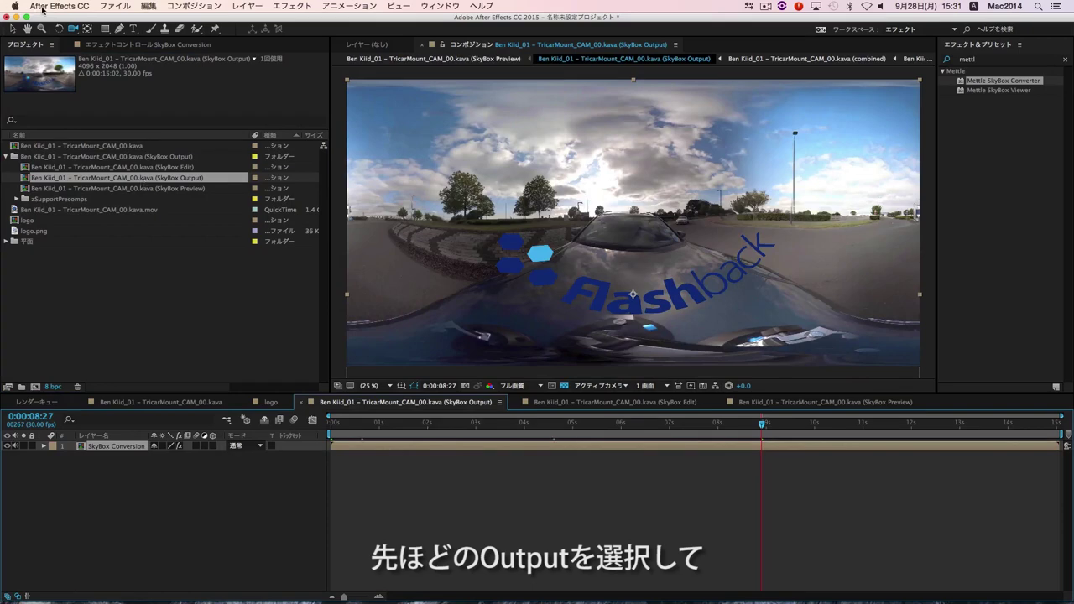
left_click(44, 8)
mouse_move(115, 6)
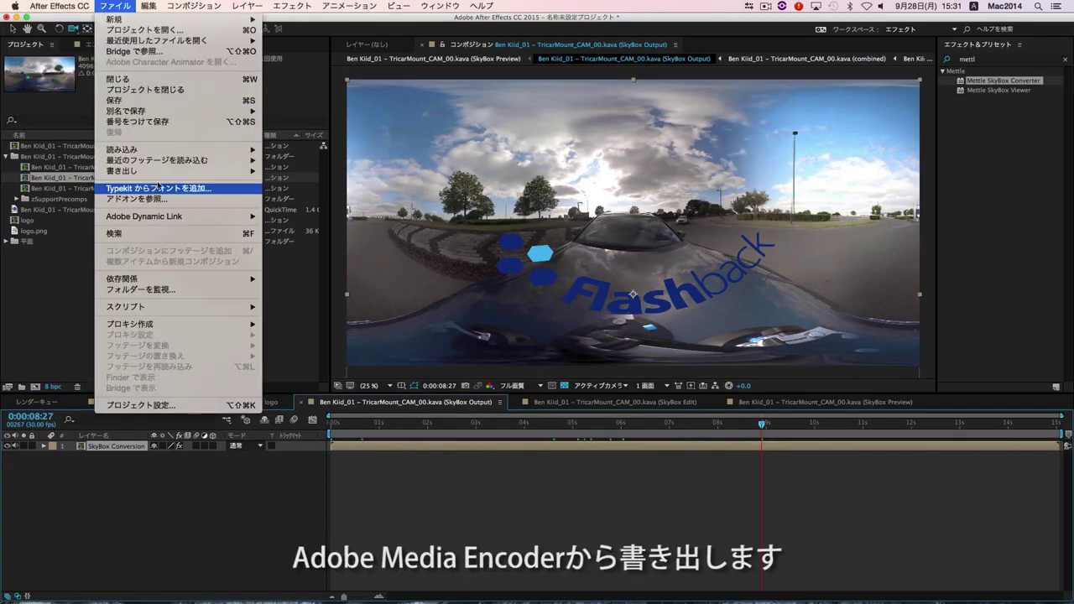
mouse_move(160, 170)
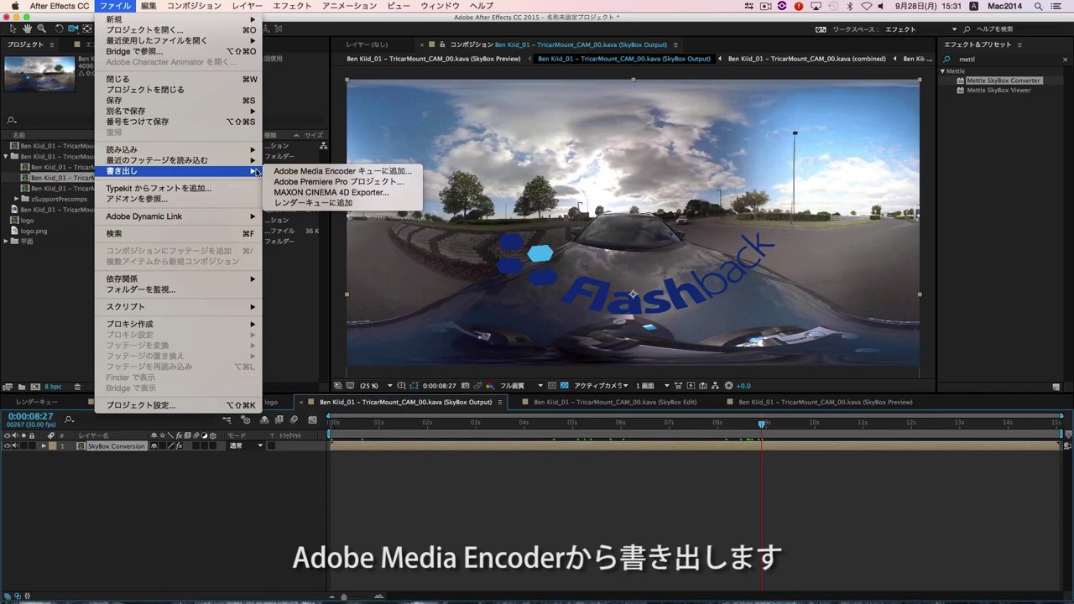
left_click(372, 172)
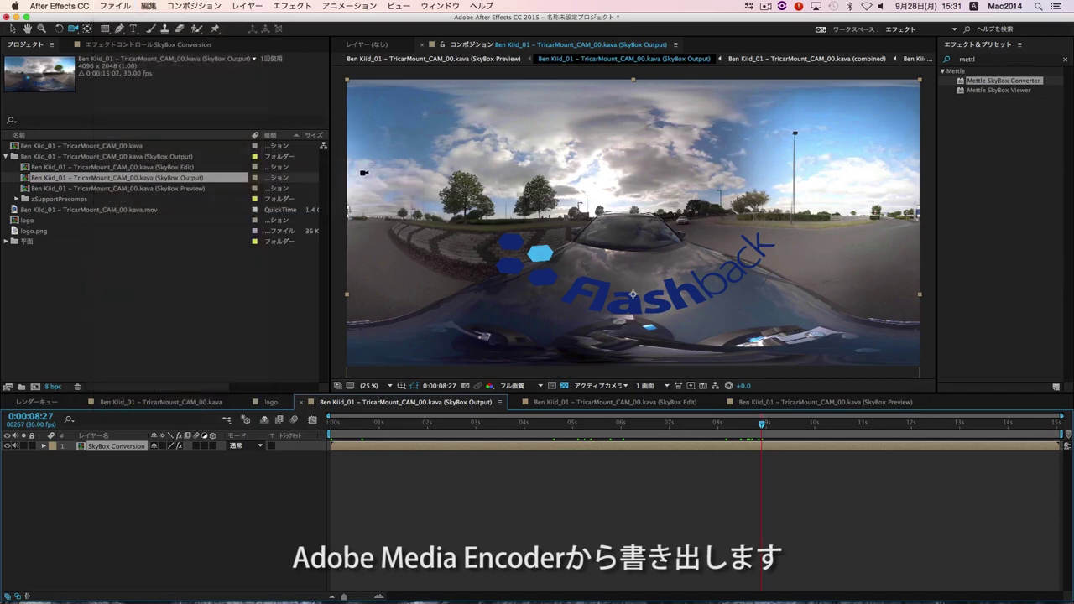